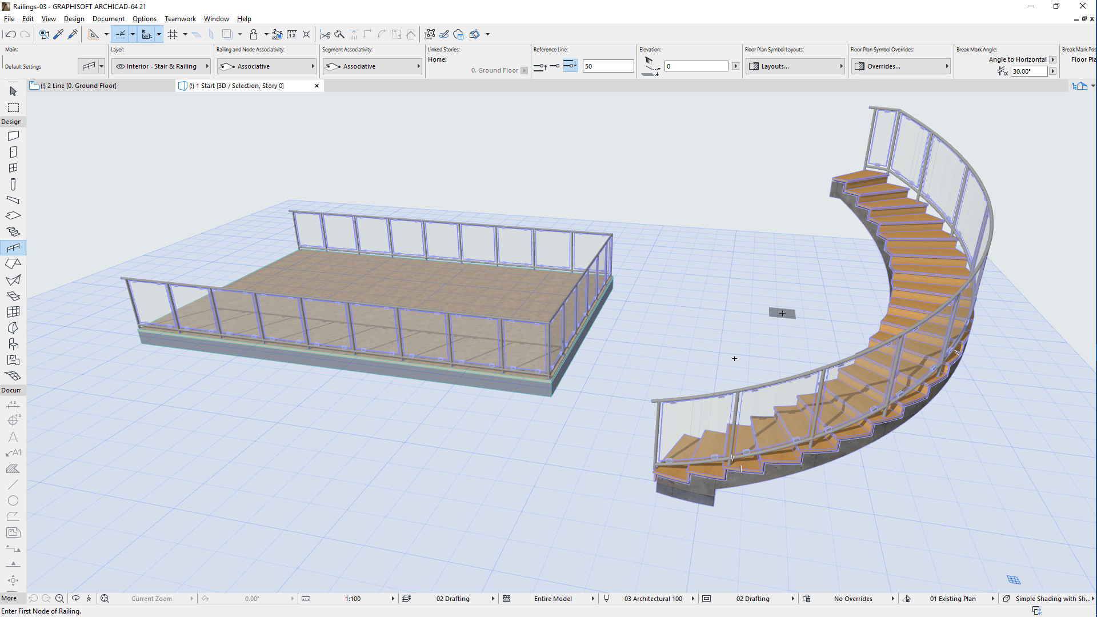
- Reposition the curved stair's upper baseline node inward to reshape the stair and its railing
shift+click(897, 246)
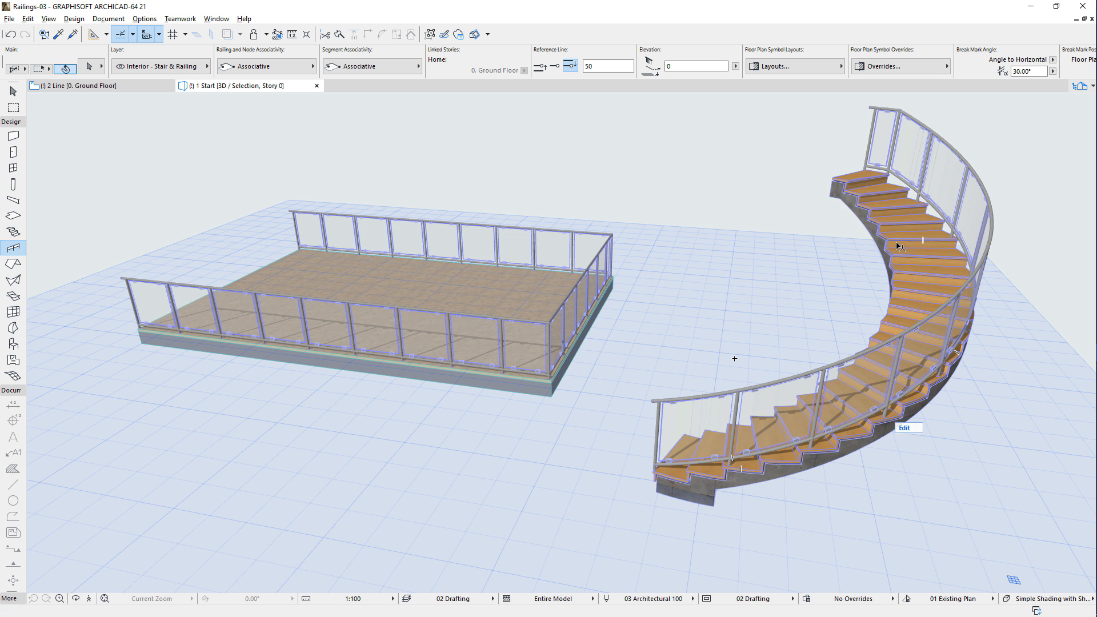
click(832, 177)
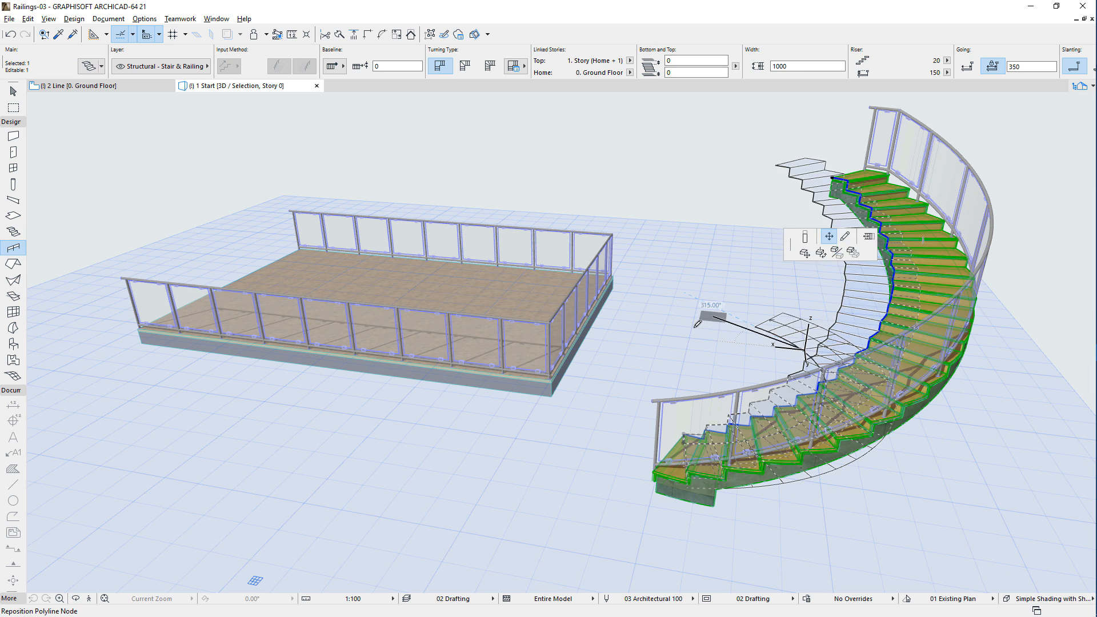
click(671, 330)
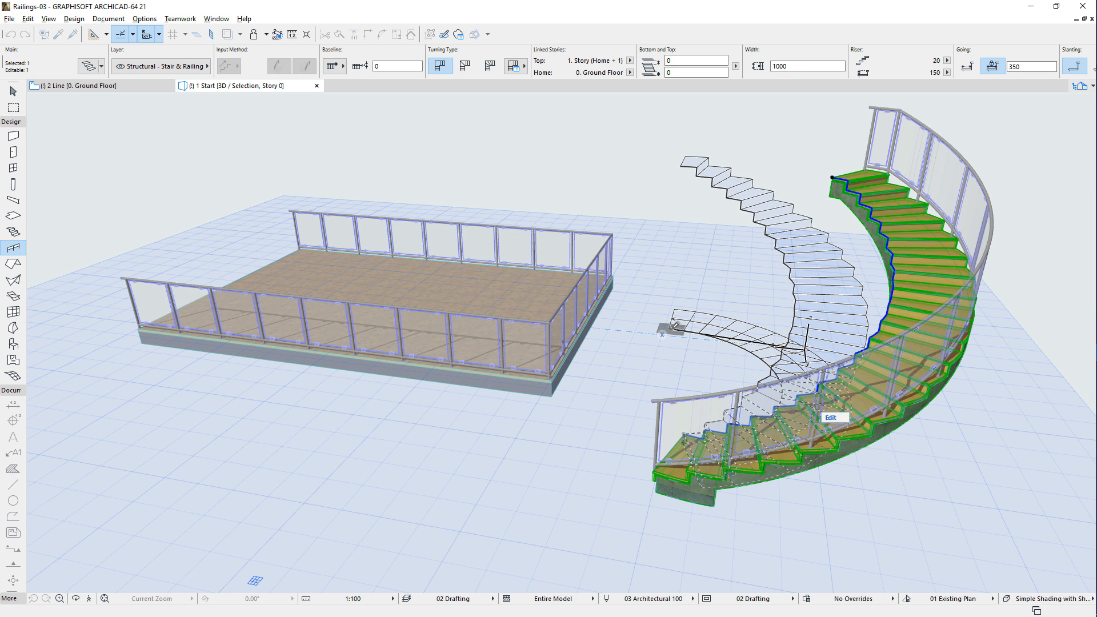
key(Escape)
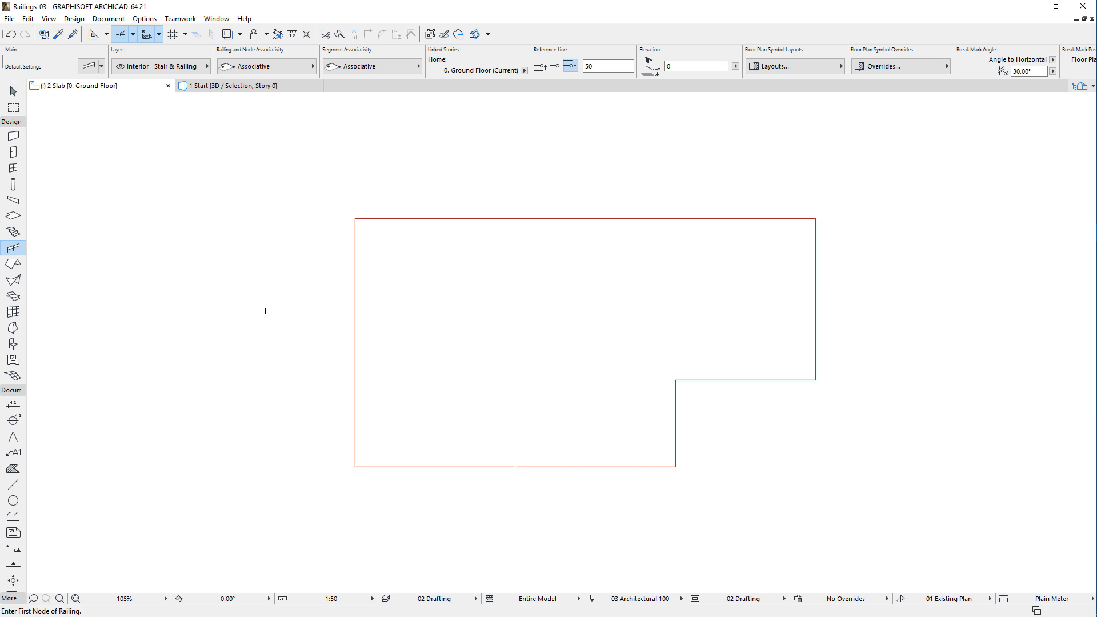
- Draw an associative railing along the slab's left and upper edges, and clear it from the plan
click(355, 467)
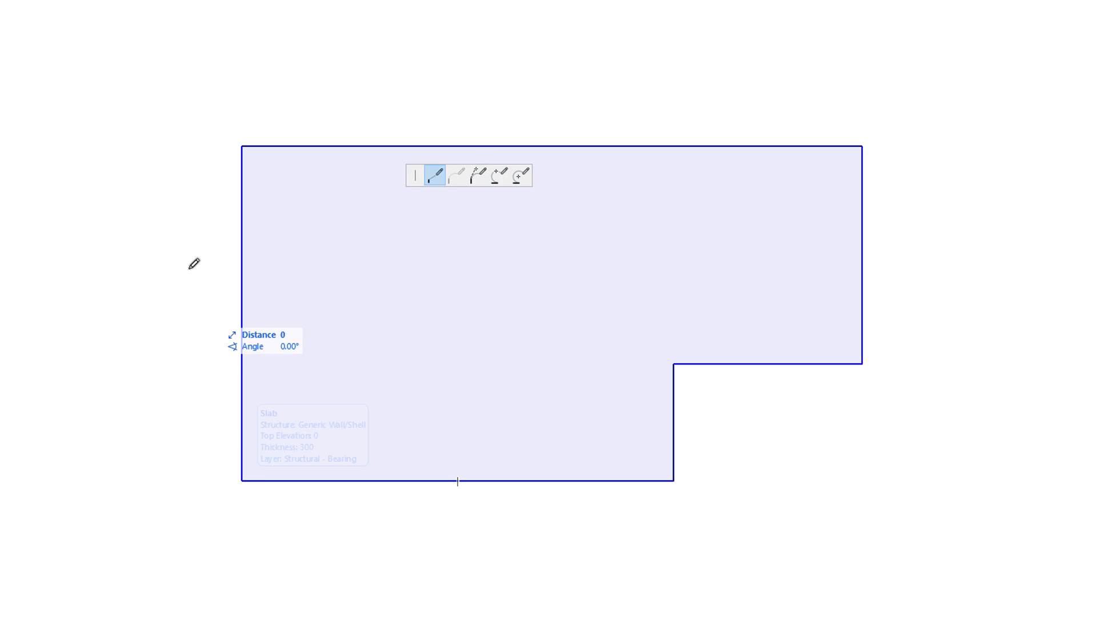
click(242, 147)
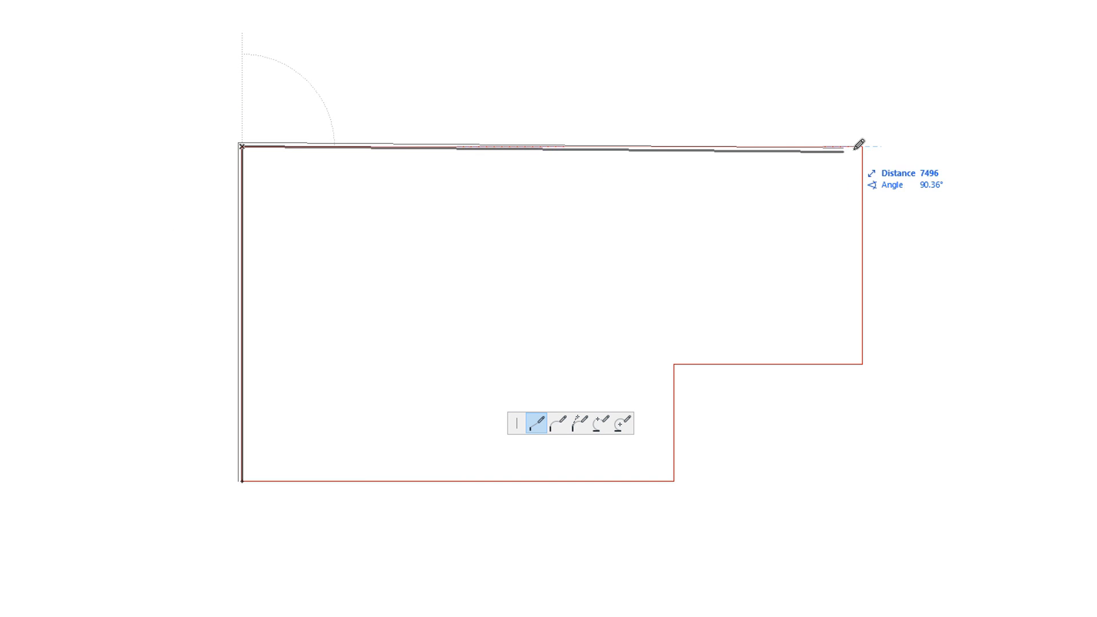
double_click(864, 147)
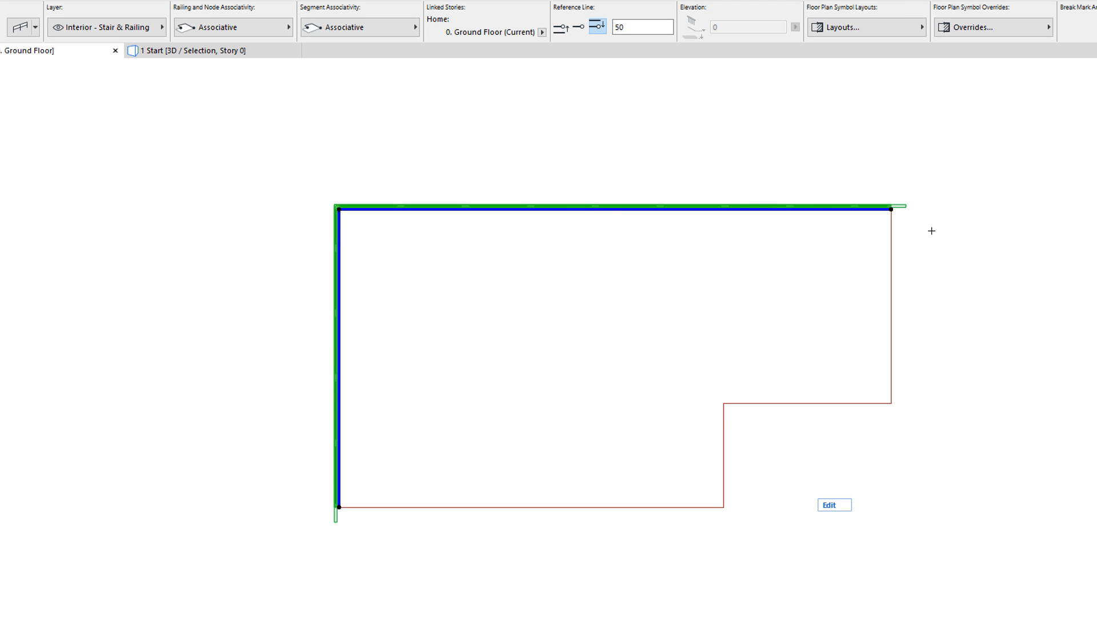
key(Escape)
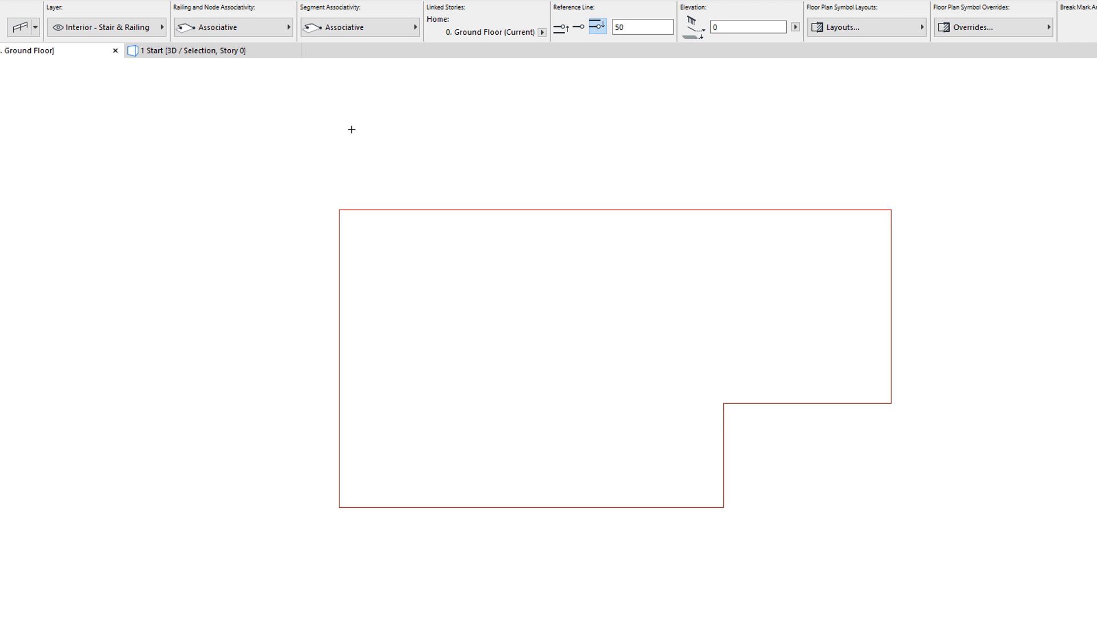
click(279, 28)
click(282, 29)
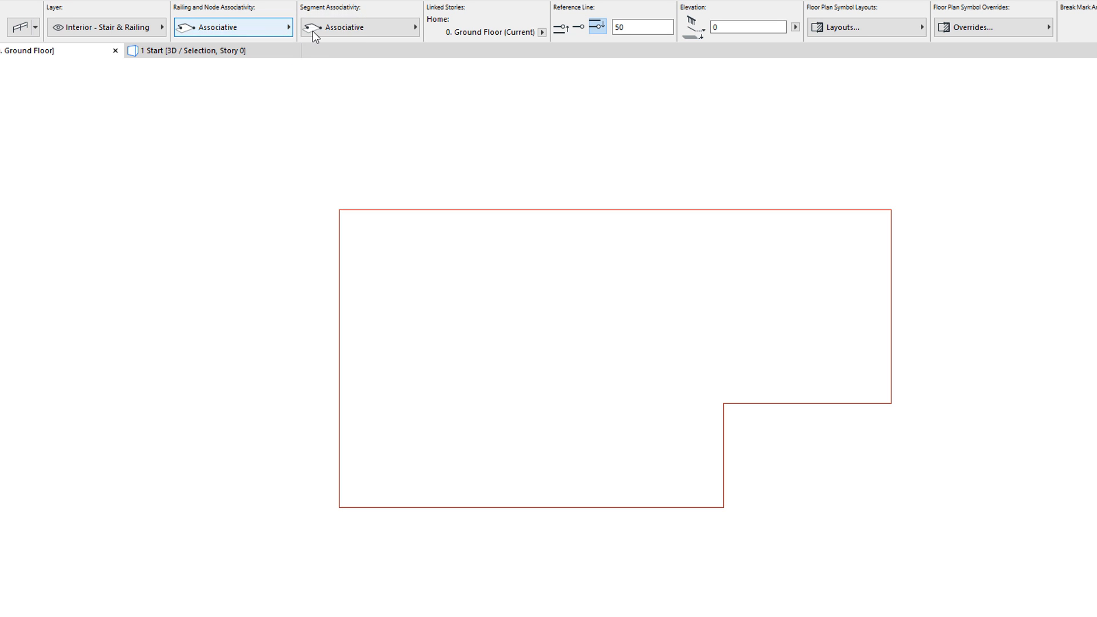
click(416, 33)
click(416, 33)
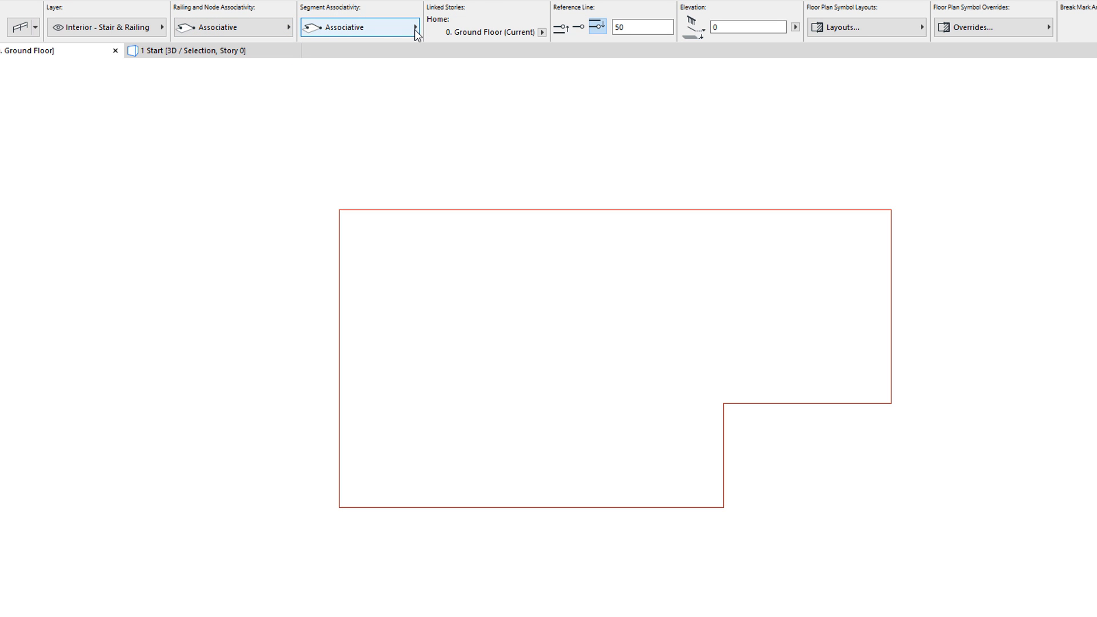
- Set railing and node associativity to Static and draw a railing along the slab's left and upper edges
click(282, 30)
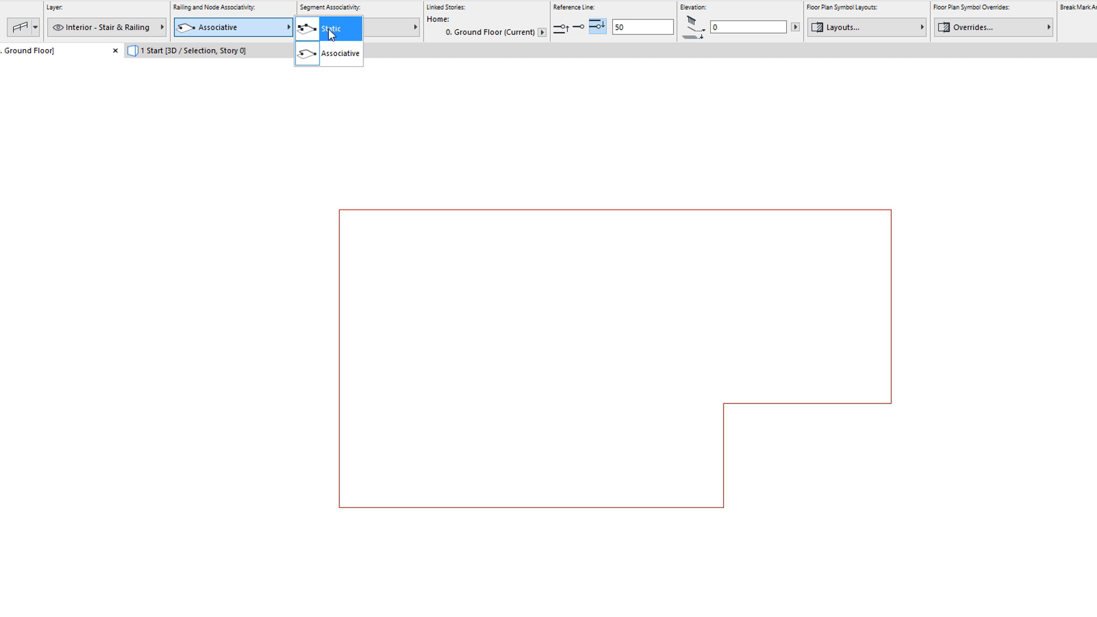
click(352, 29)
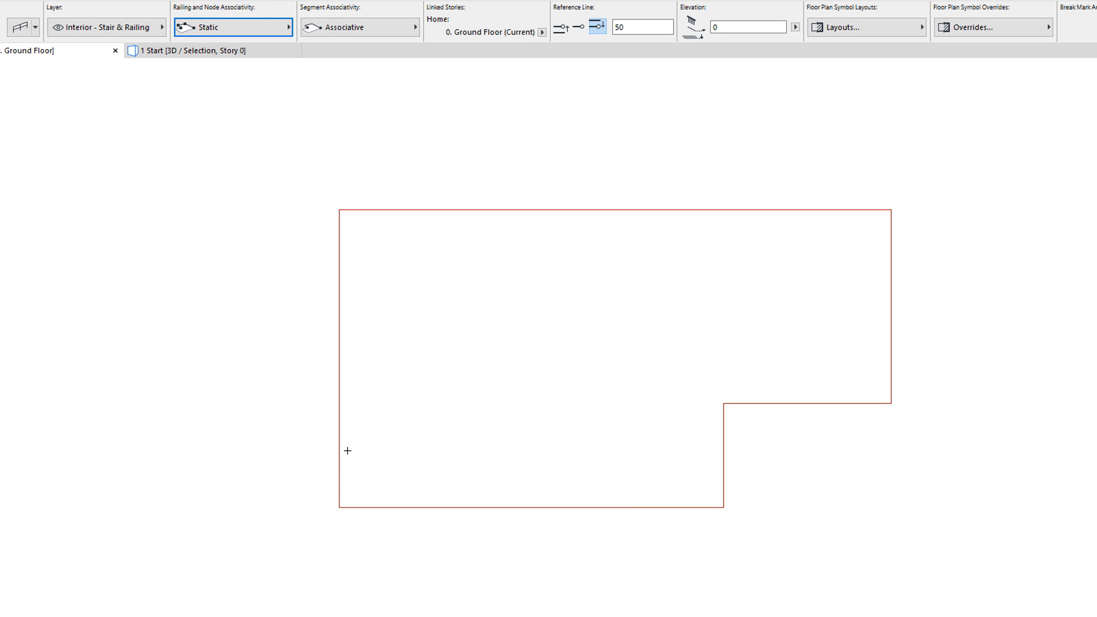
click(339, 507)
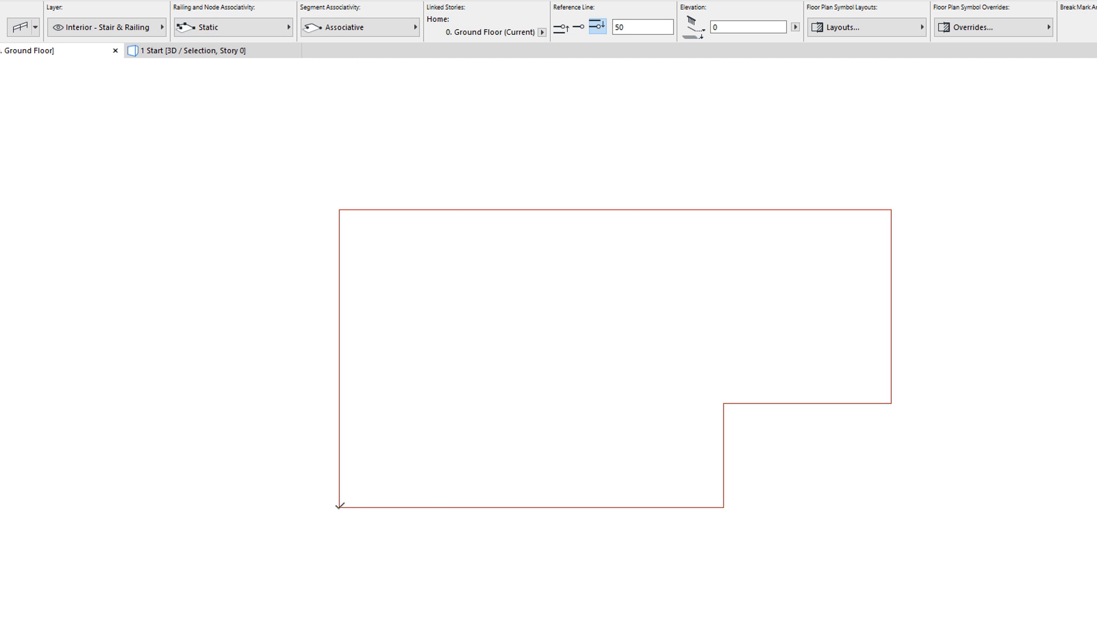
click(339, 210)
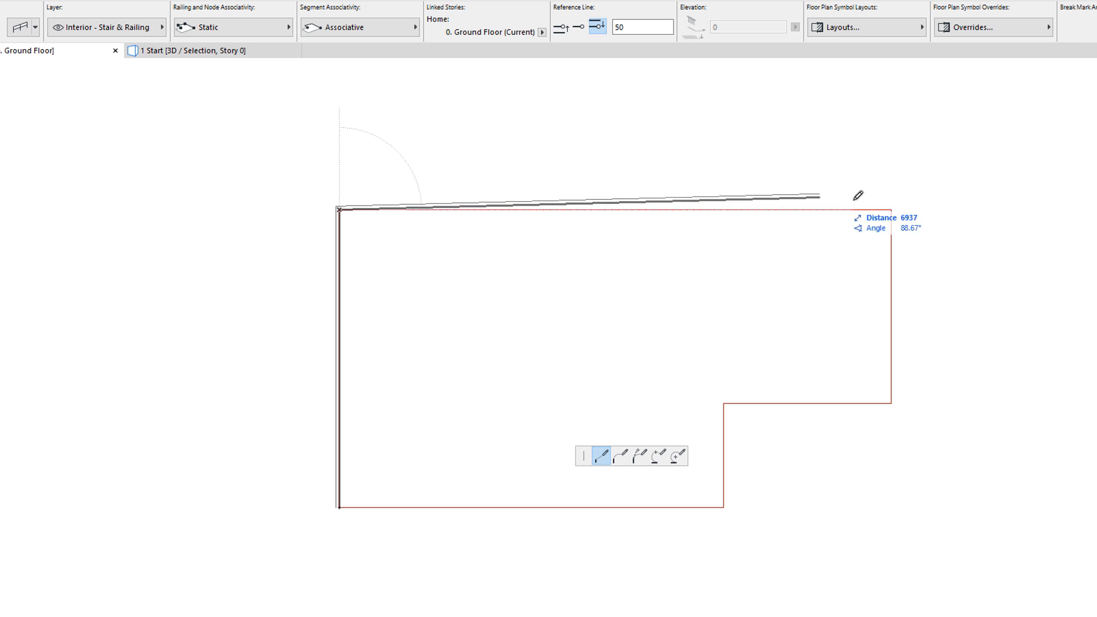
double_click(891, 209)
- Move the slab's upper-left corner diagonally outward, and undo both the slab edit and the static railing
shift+click(512, 288)
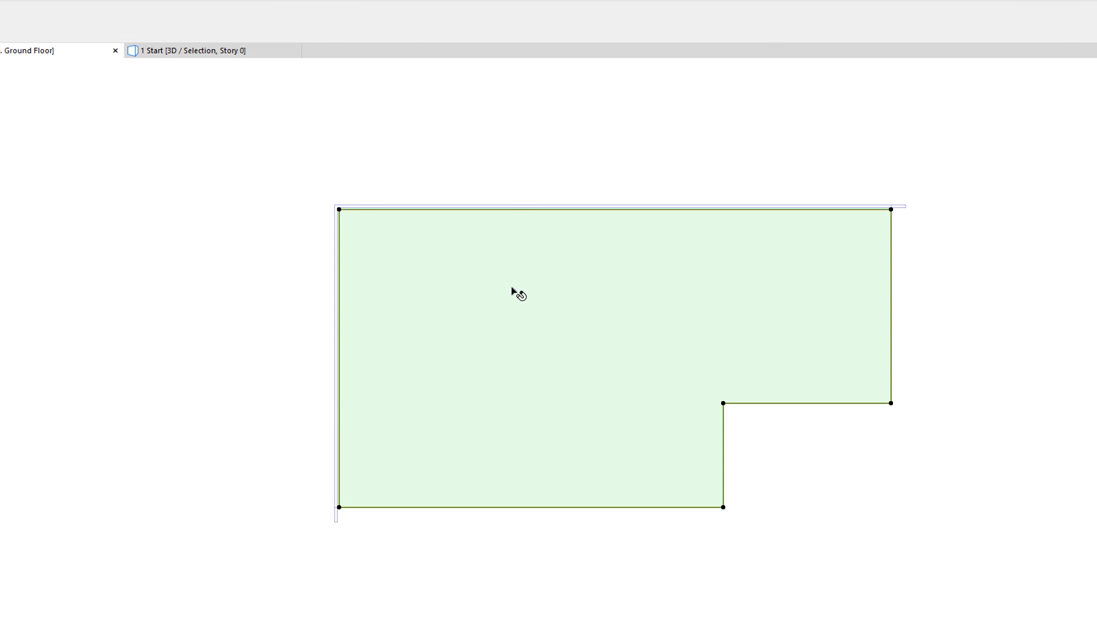
click(340, 210)
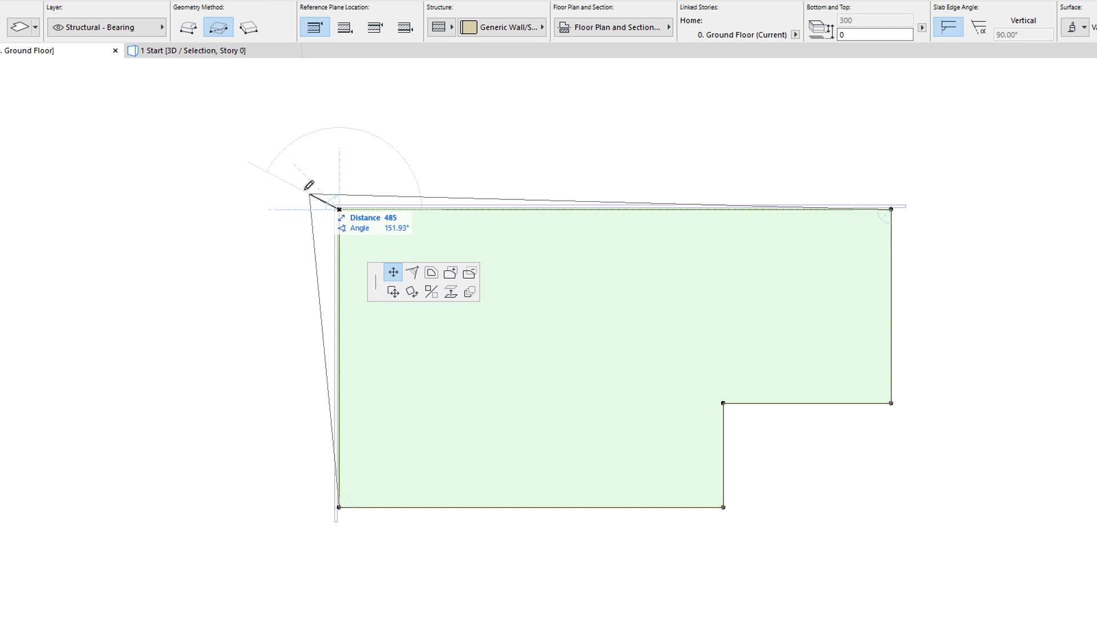
click(265, 135)
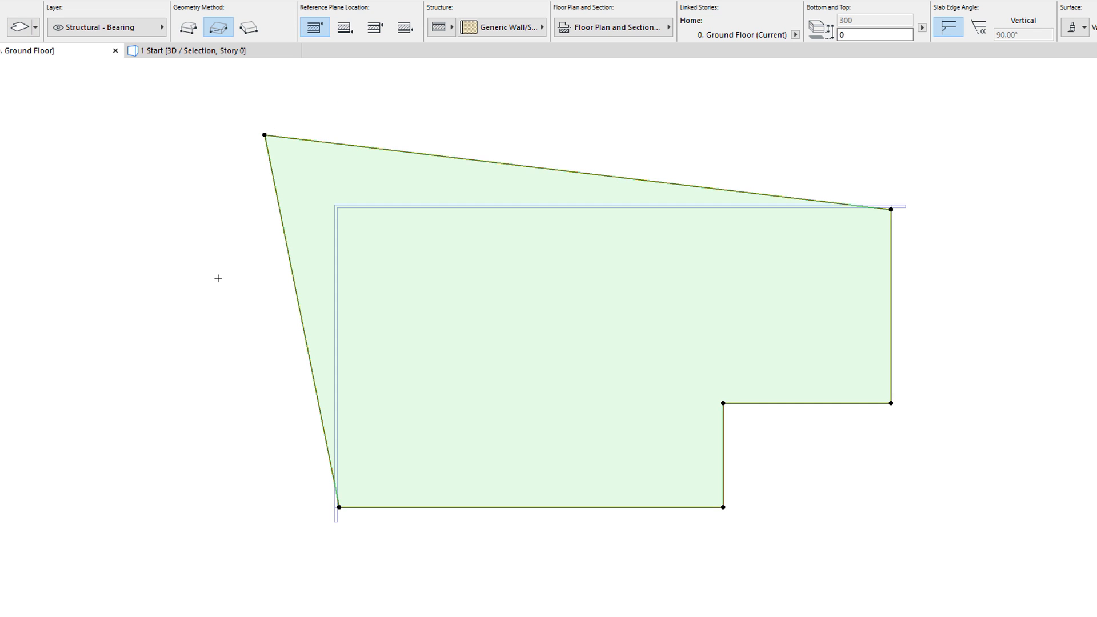
click(218, 278)
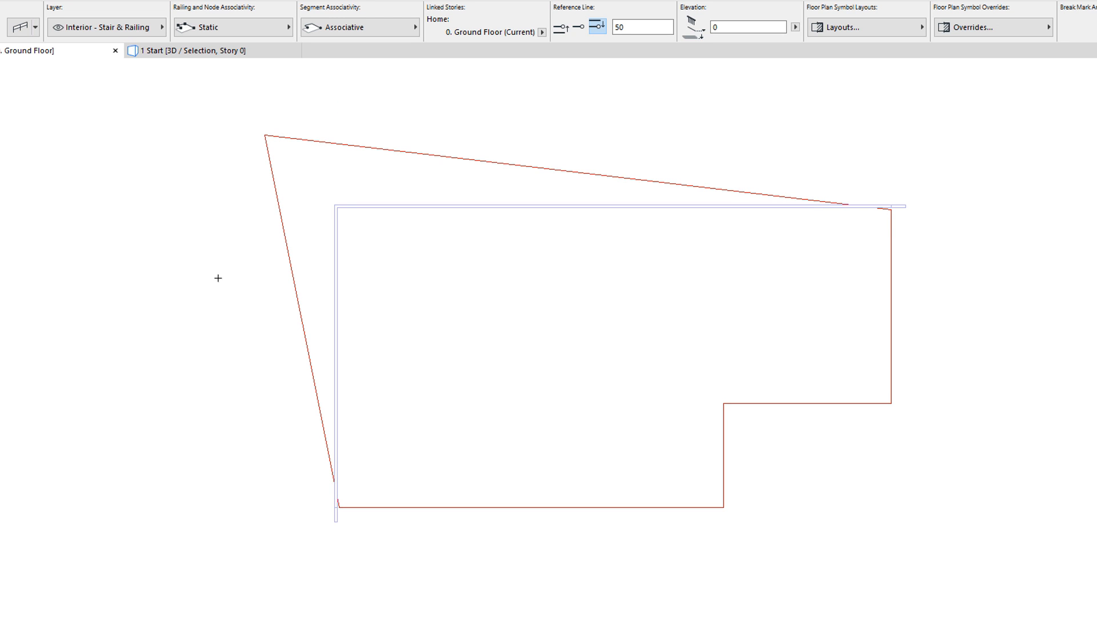
key(ctrl+z)
key(Escape)
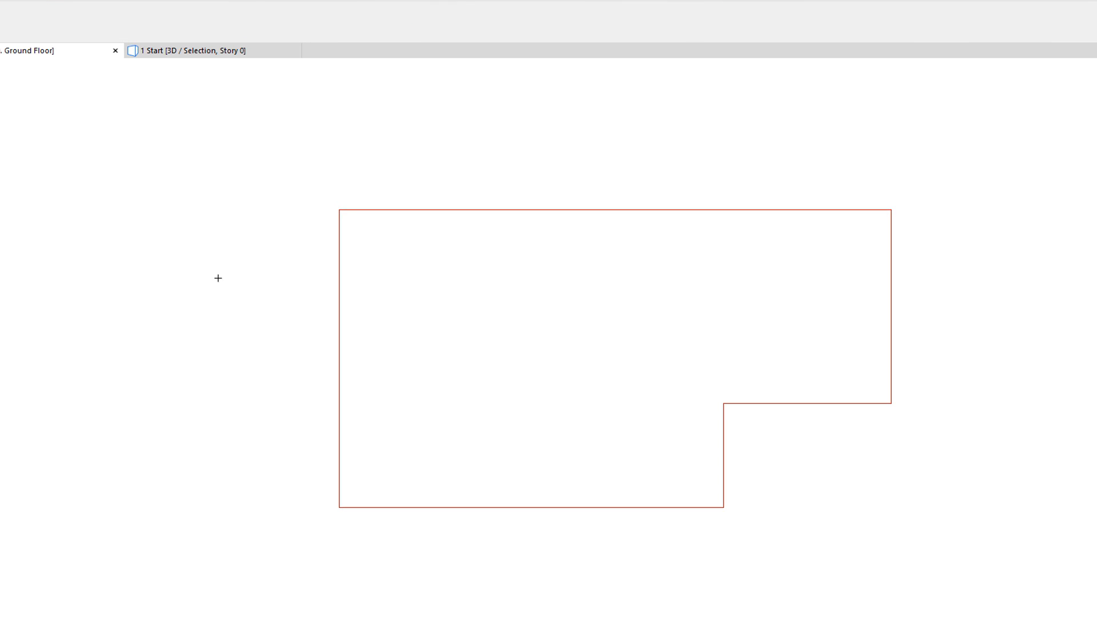
- Set railing and node associativity to Associative and redraw the railing along the slab's left and upper edges
click(261, 26)
click(341, 55)
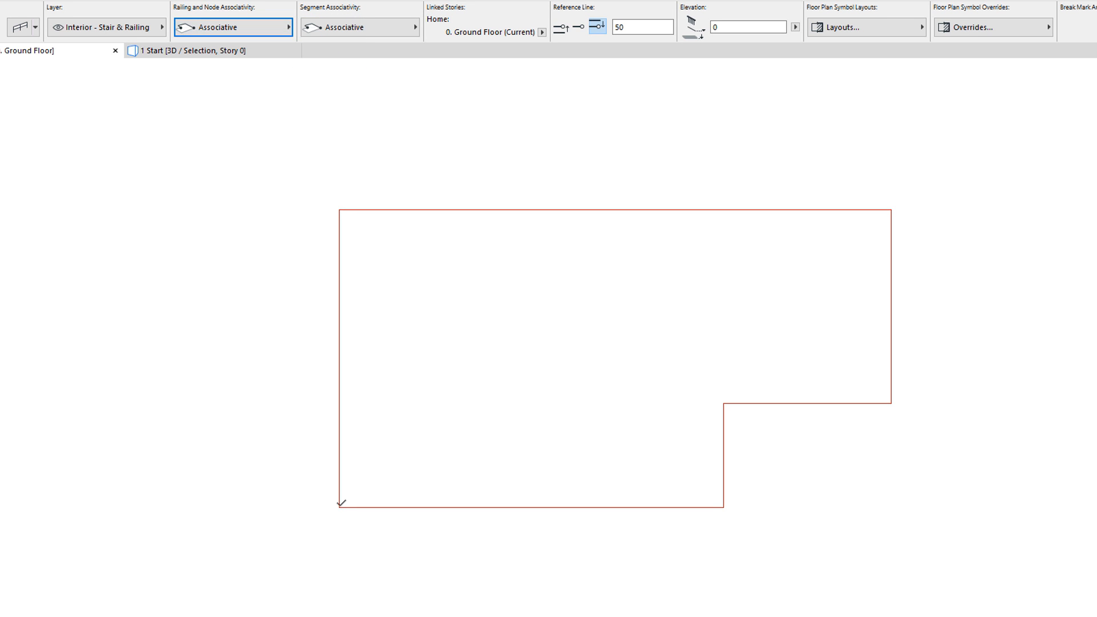
click(339, 506)
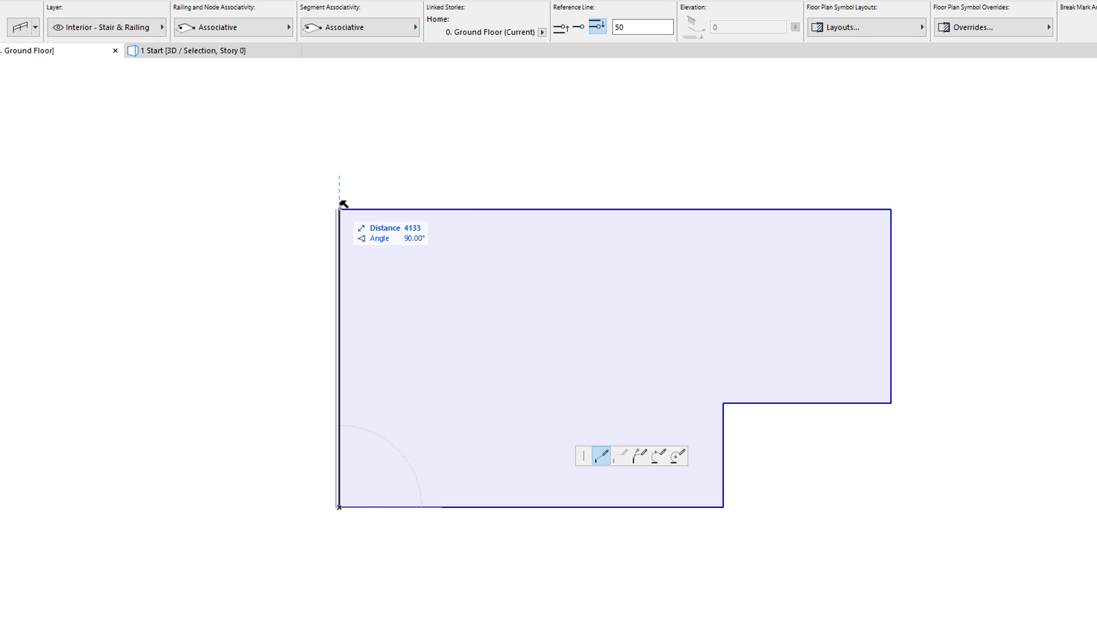
click(339, 209)
double_click(893, 208)
- Move the slab's upper-left corner about 1391 mm outward at 135°, and undo both the corner move and the associative railing
shift+click(516, 281)
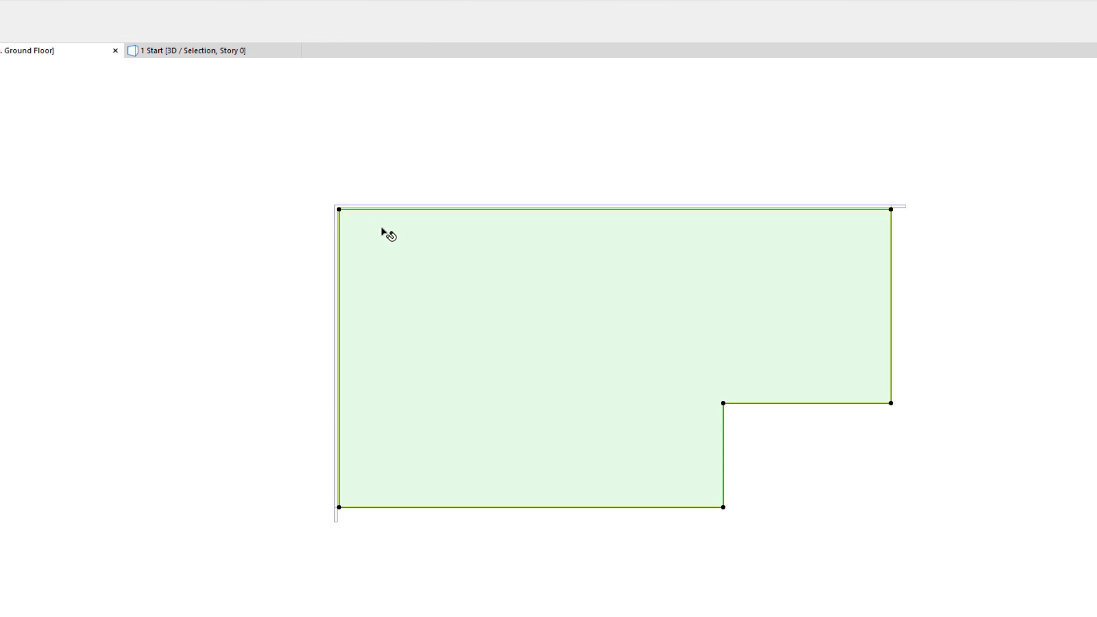
click(339, 209)
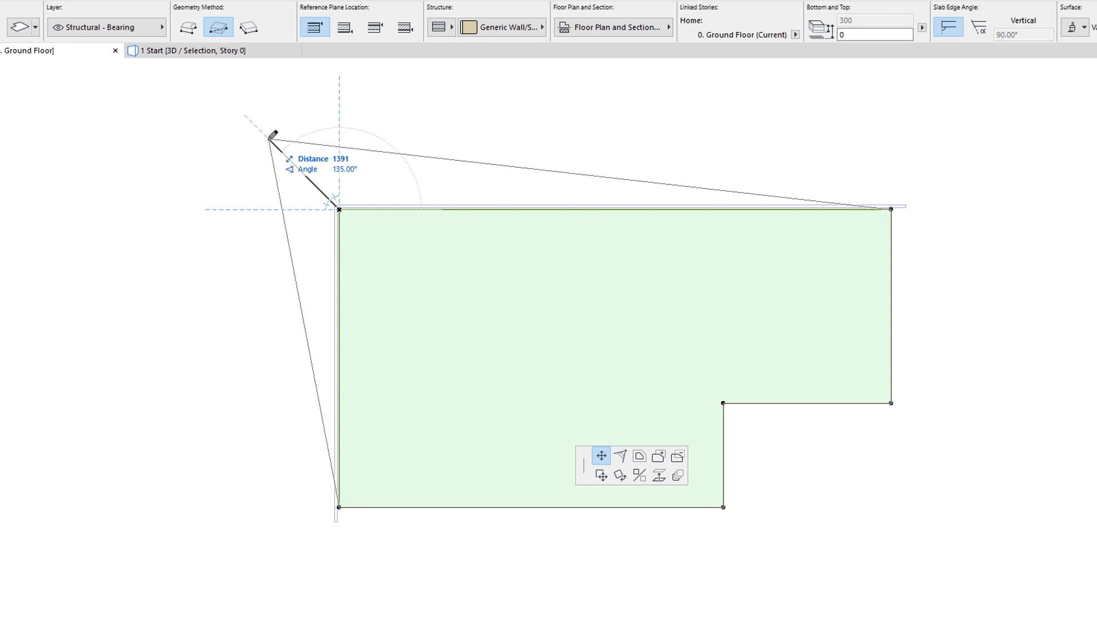
click(268, 139)
key(Escape)
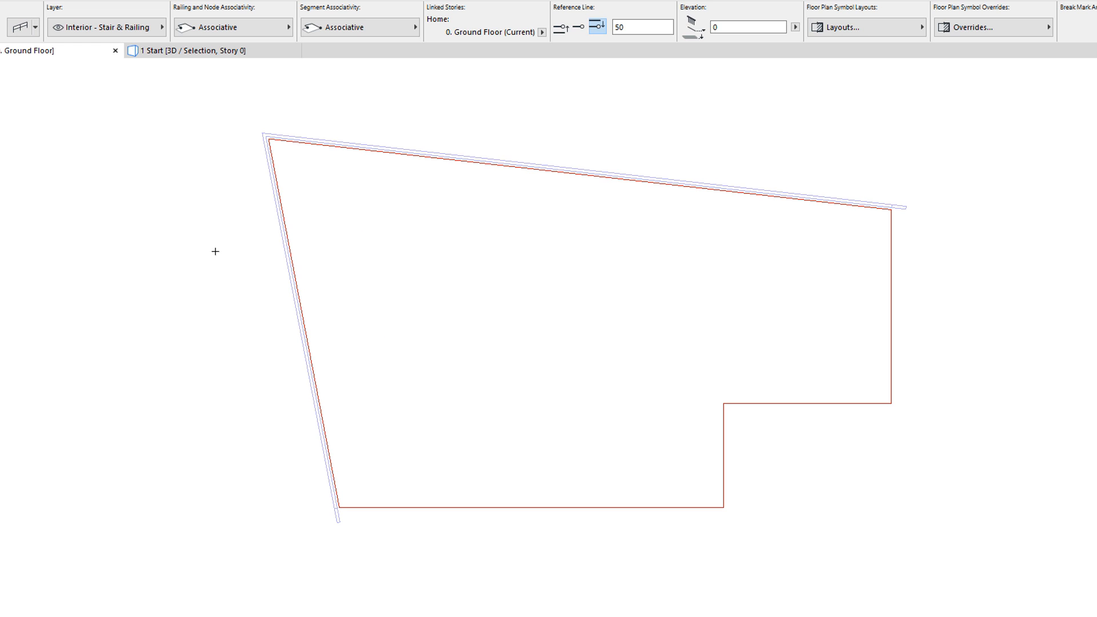
key(ctrl+z)
key(Escape)
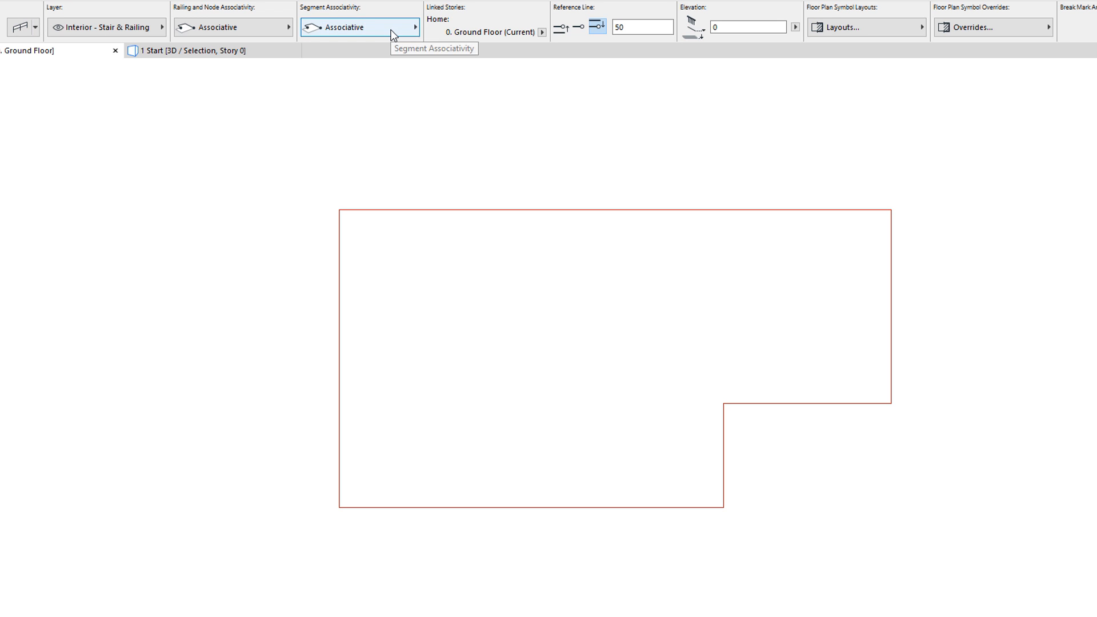
- Switch the segment associativity to Static and return it to Associative
click(392, 32)
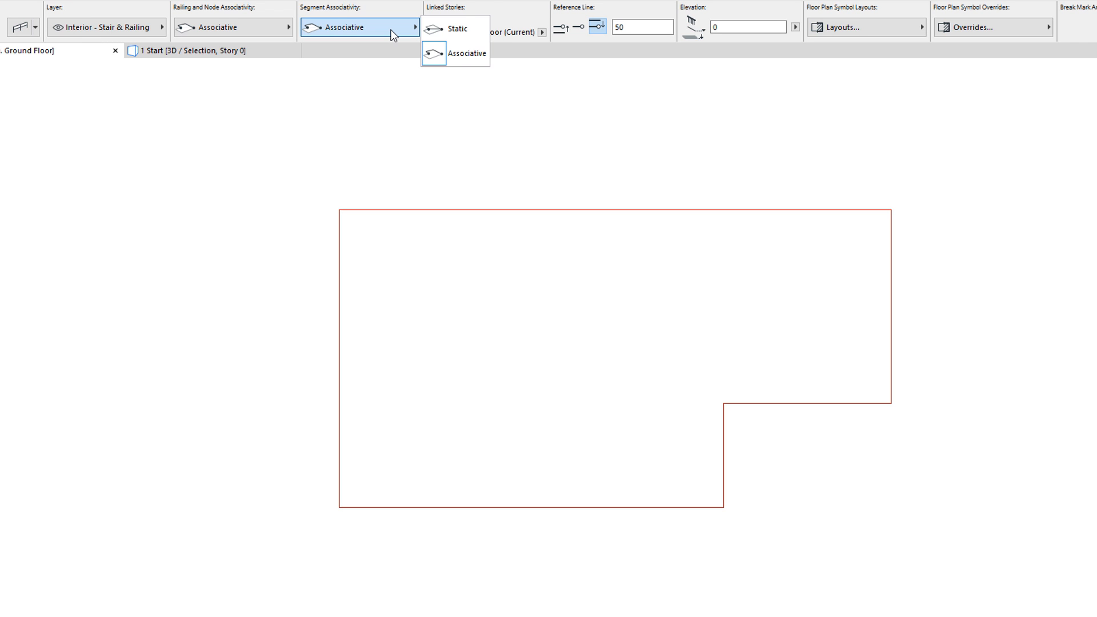
click(457, 29)
click(390, 25)
click(475, 56)
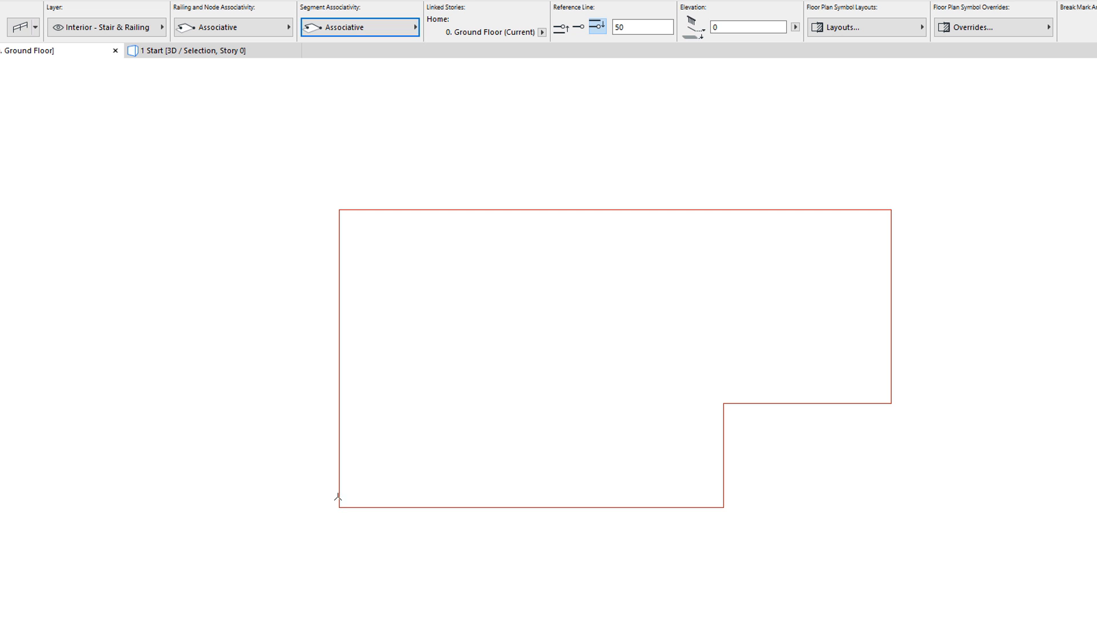
- Draw a railing along the slab's left and upper edges with both node and segment associativity set to Associative
click(339, 506)
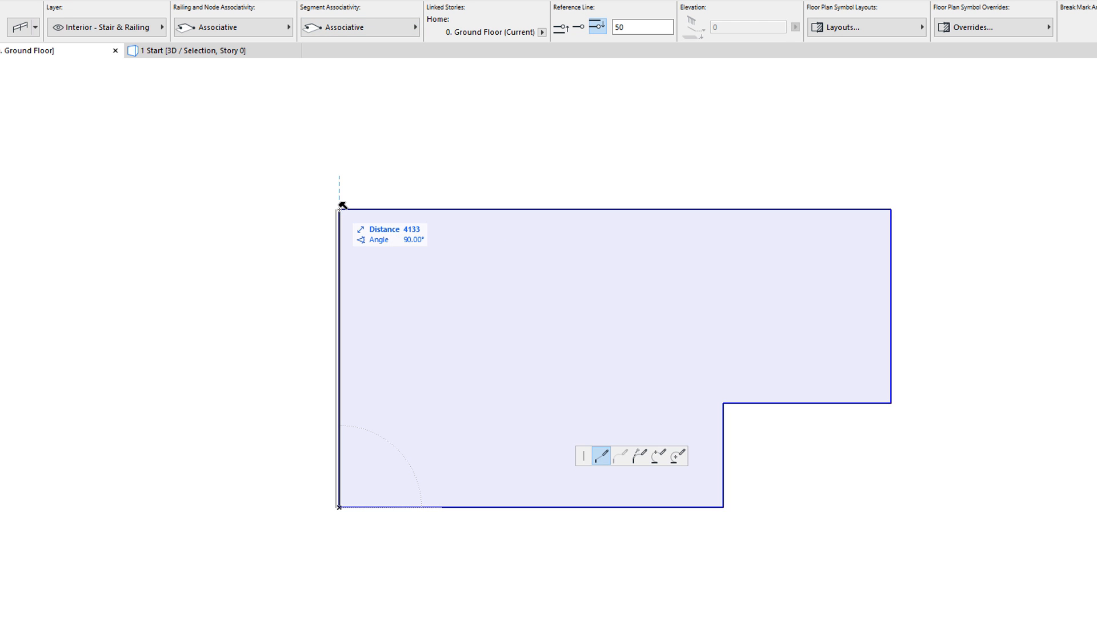
click(341, 209)
double_click(895, 206)
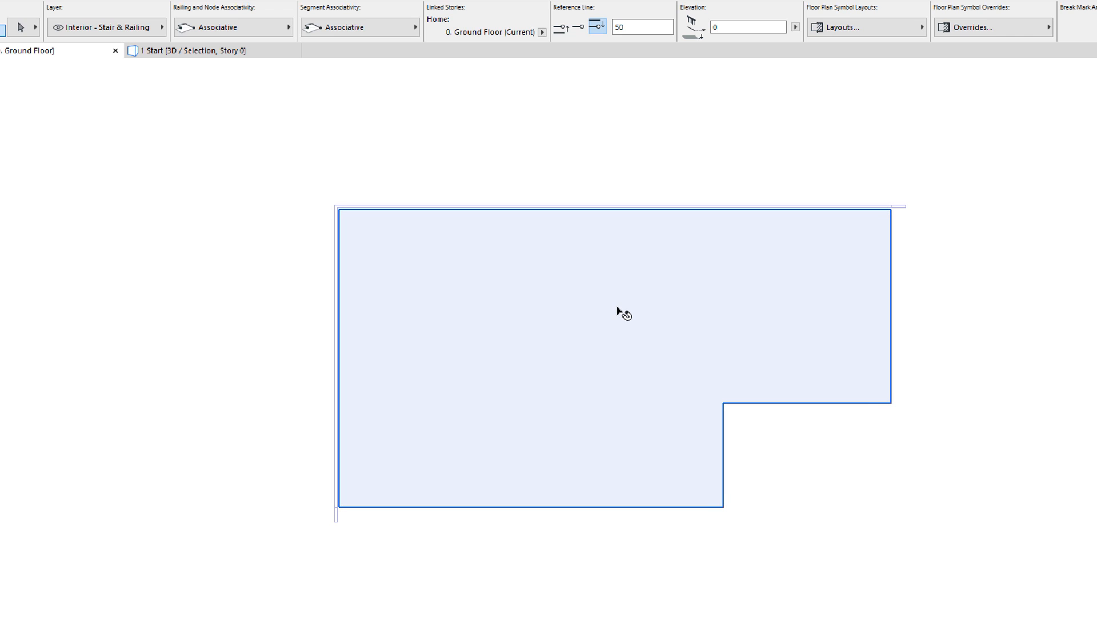
- Curve the slab's upper edge outward into an arc, and undo both the curved edge and the railing
shift+click(618, 310)
click(516, 208)
click(517, 123)
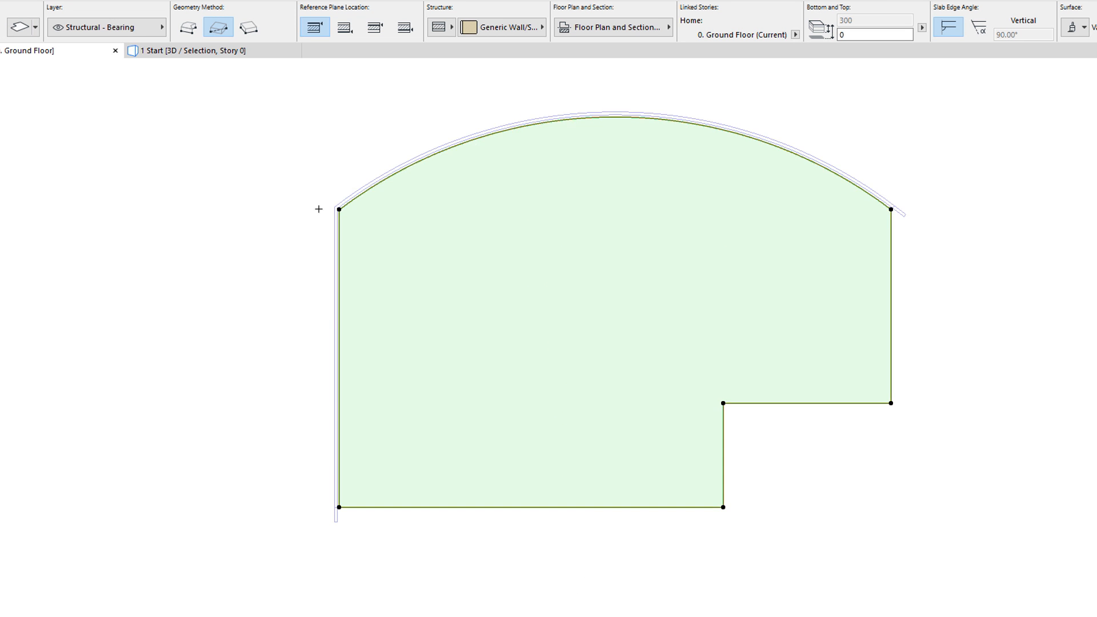
click(267, 249)
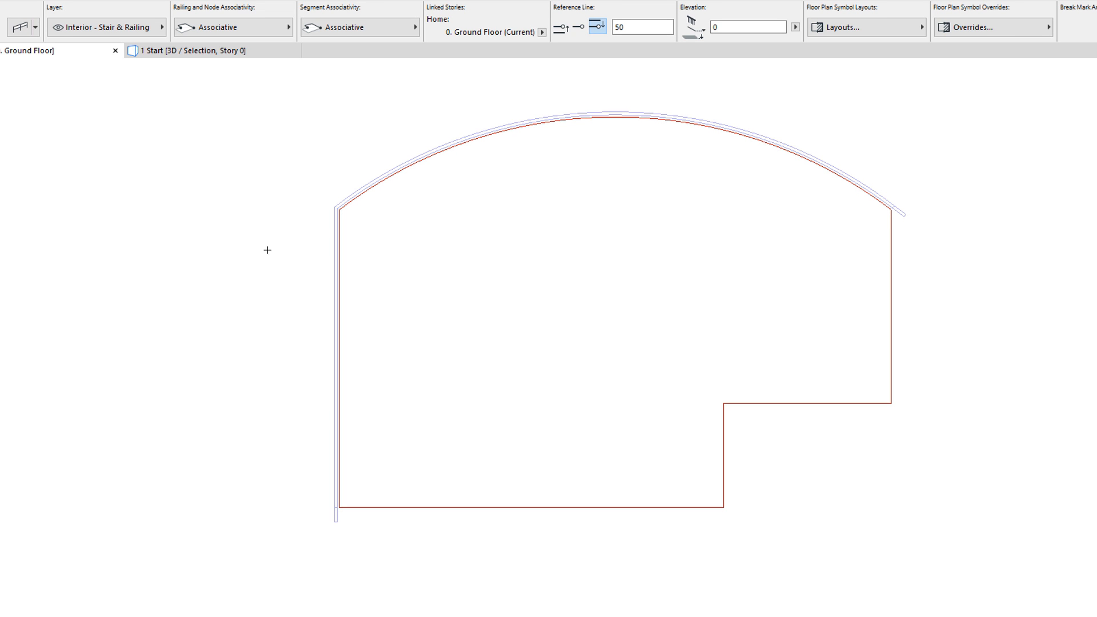
key(ctrl+z)
key(ctrl+z)
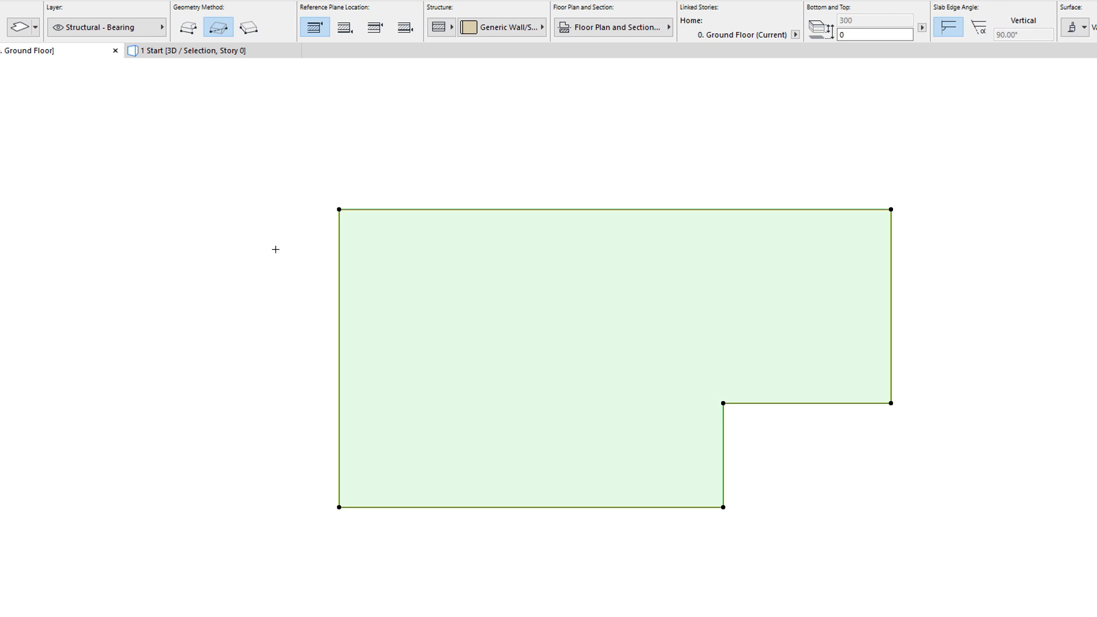
key(Escape)
- Draw a railing along the slab's left and upper edges with node associativity Static and segment associativity Associative, and check it by selecting it
click(278, 29)
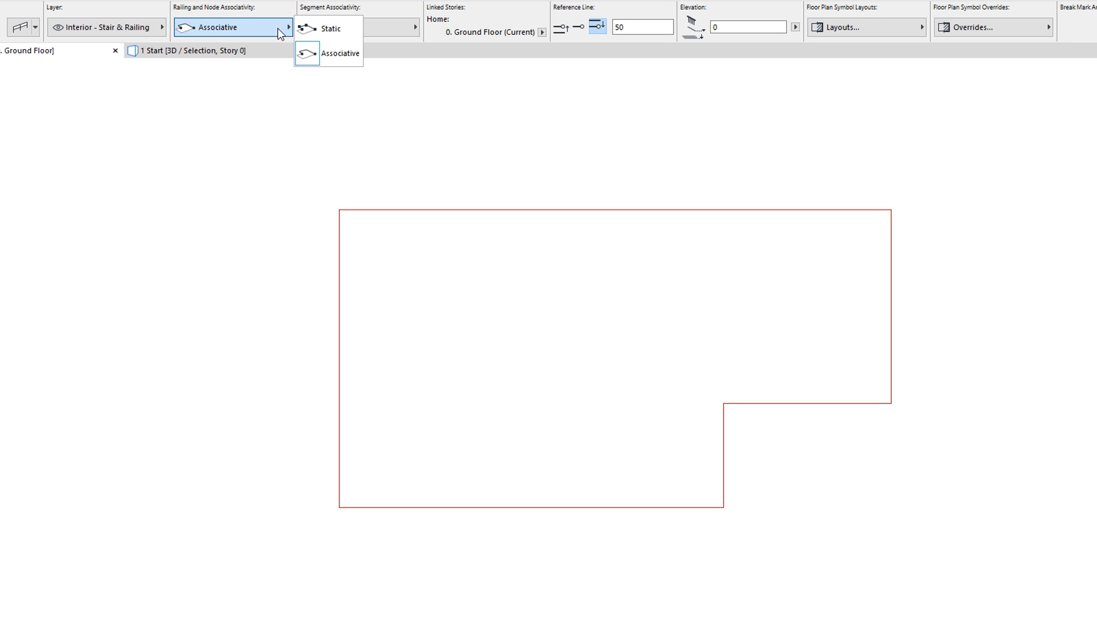
click(358, 36)
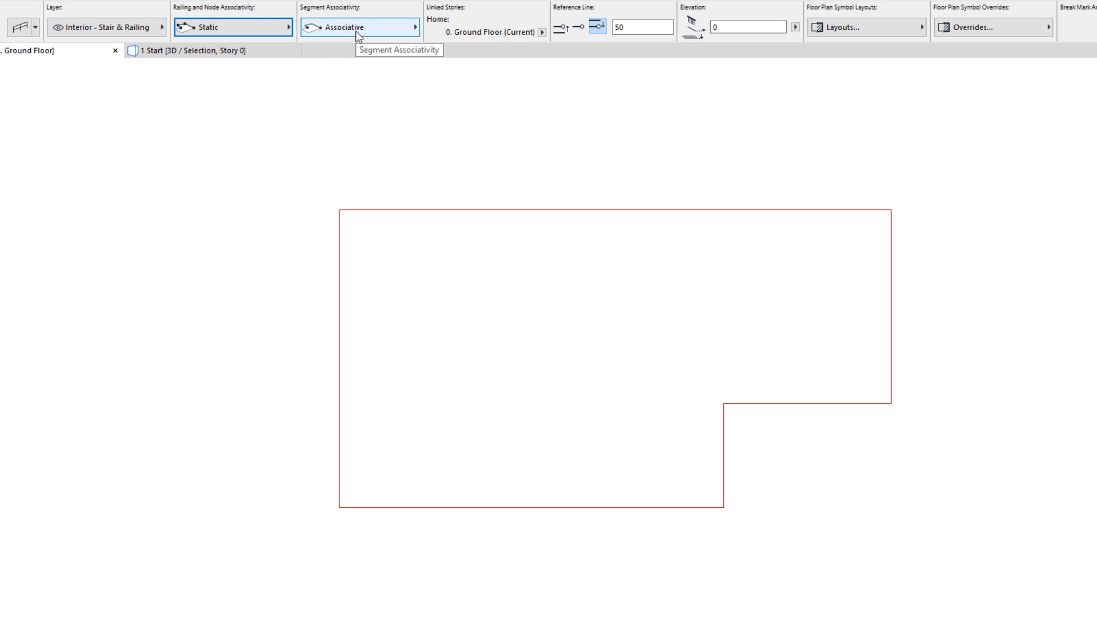
click(340, 508)
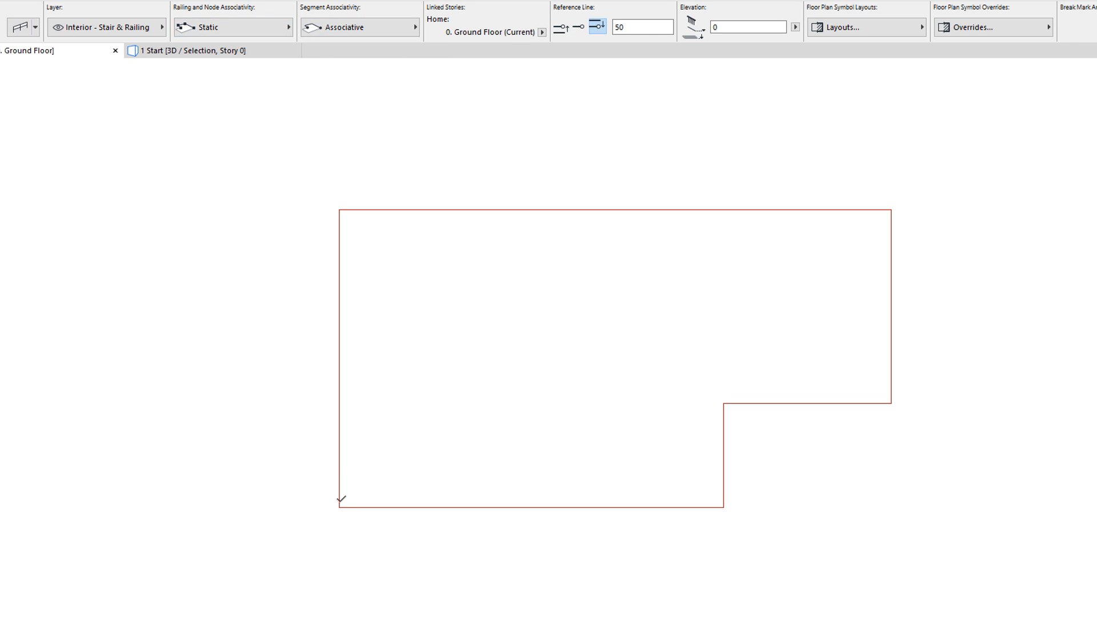
click(339, 210)
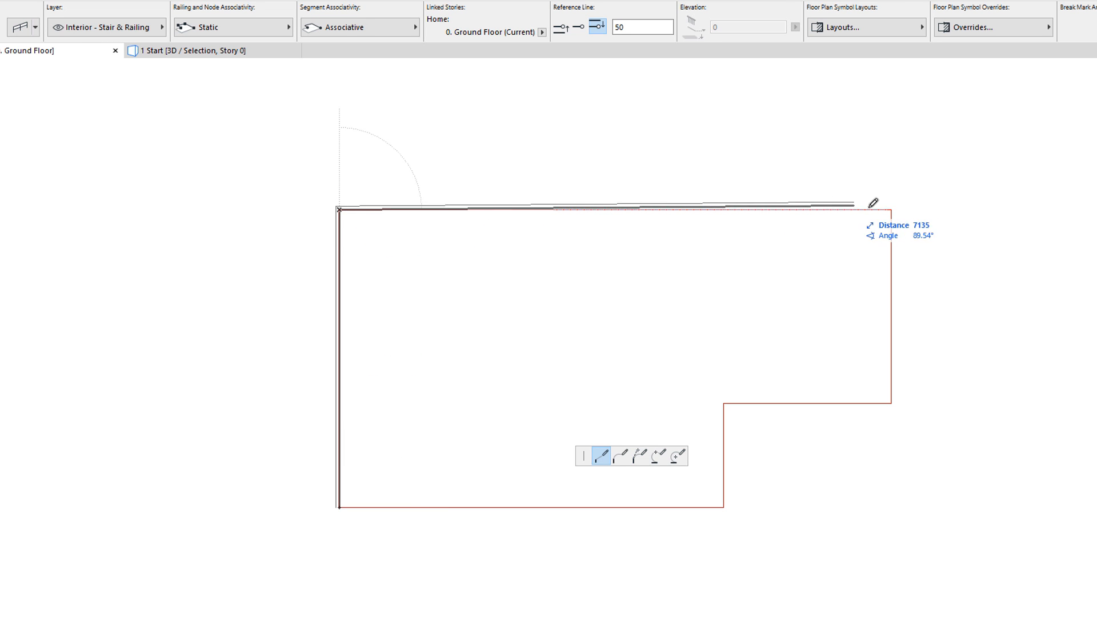
double_click(892, 210)
shift+click(907, 210)
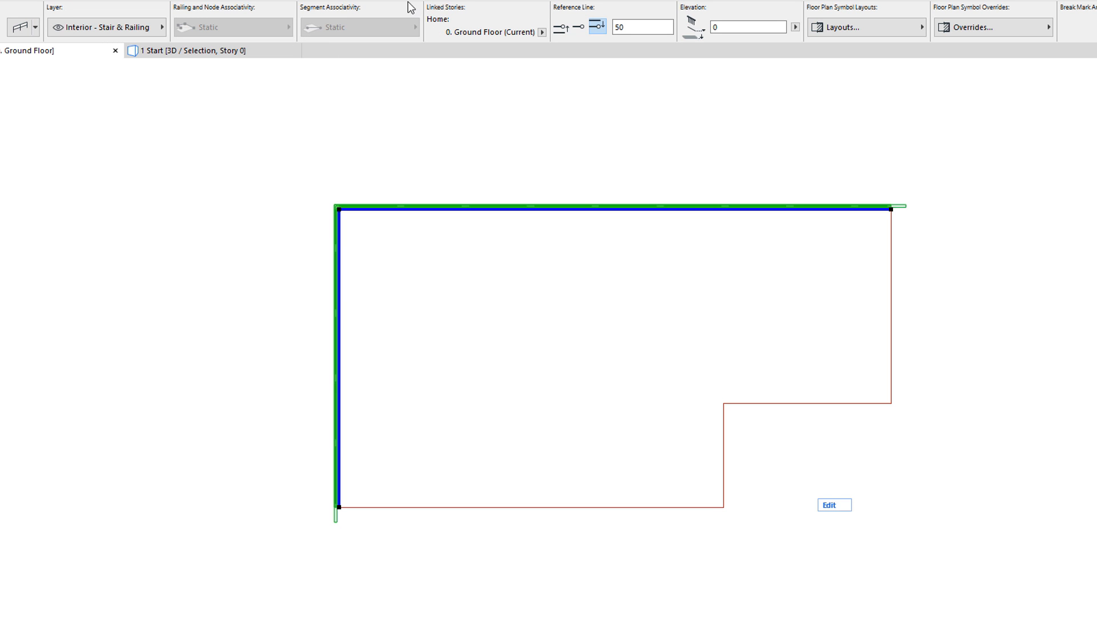
key(Escape)
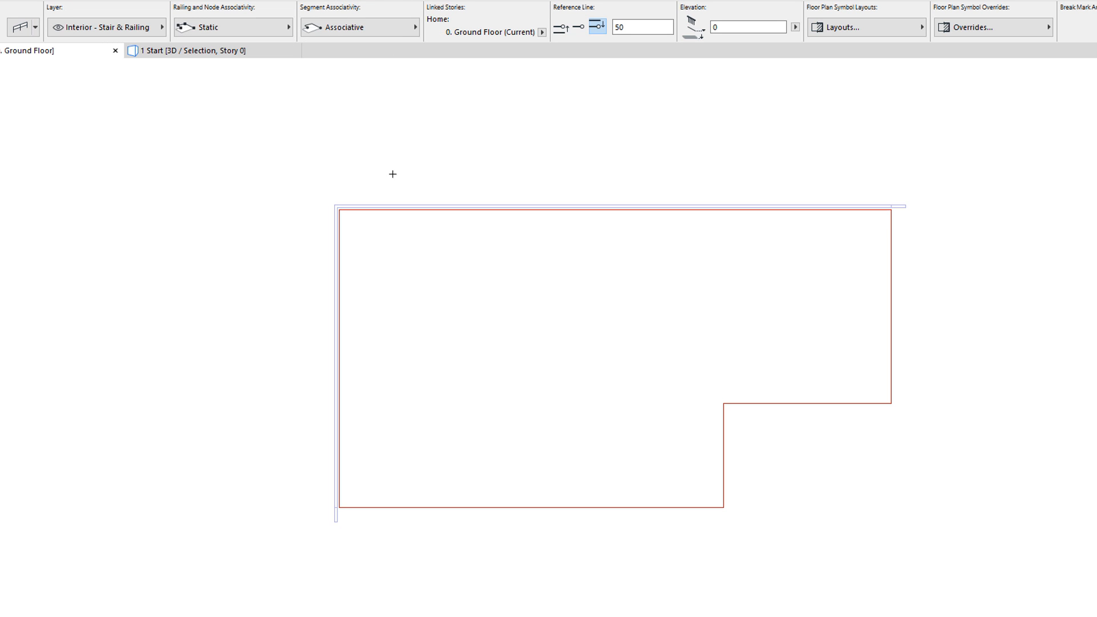
- Set the railing and node associativity to Associative, redraw the railing along the slab's left and upper edges, and select it
click(266, 30)
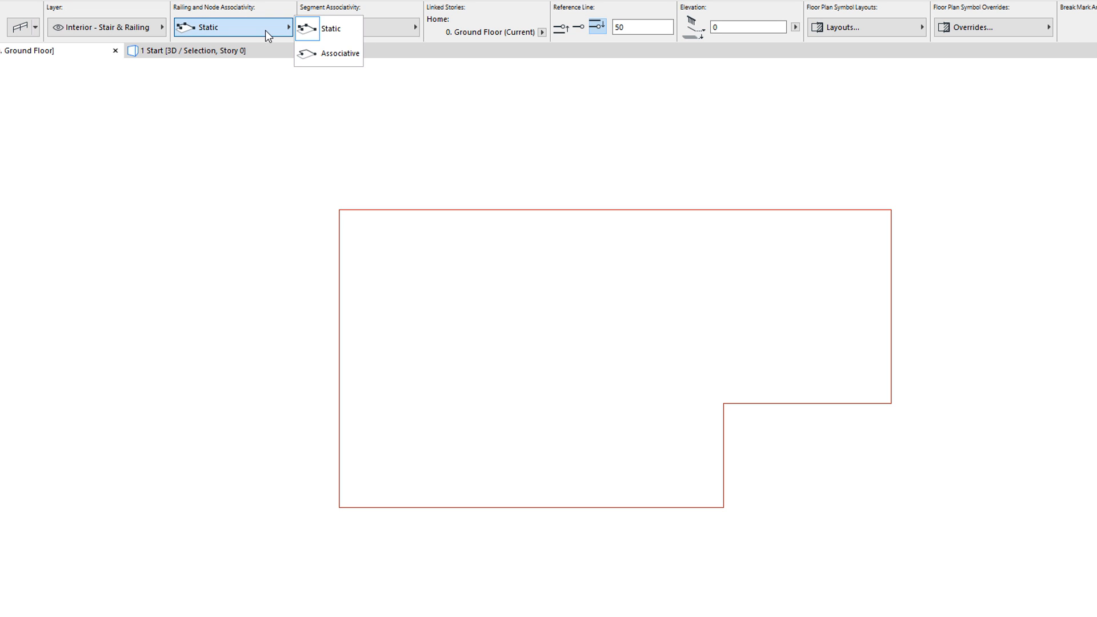
click(346, 54)
click(338, 508)
click(340, 209)
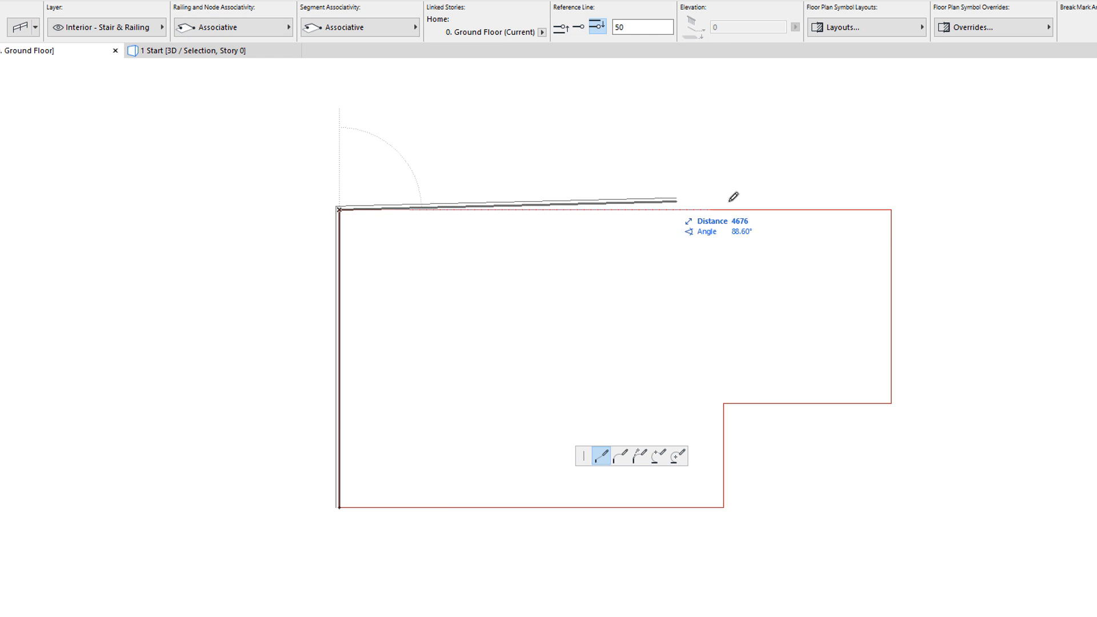
click(891, 210)
click(891, 207)
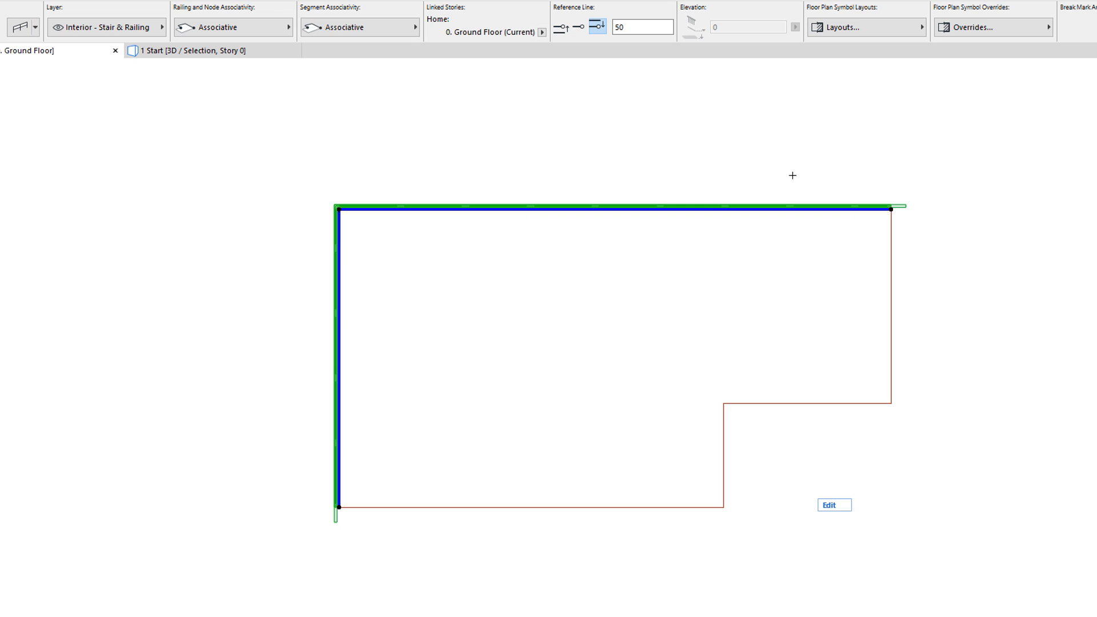
- Examine the segment associativity options of the selected railing and keep it Associative
click(400, 28)
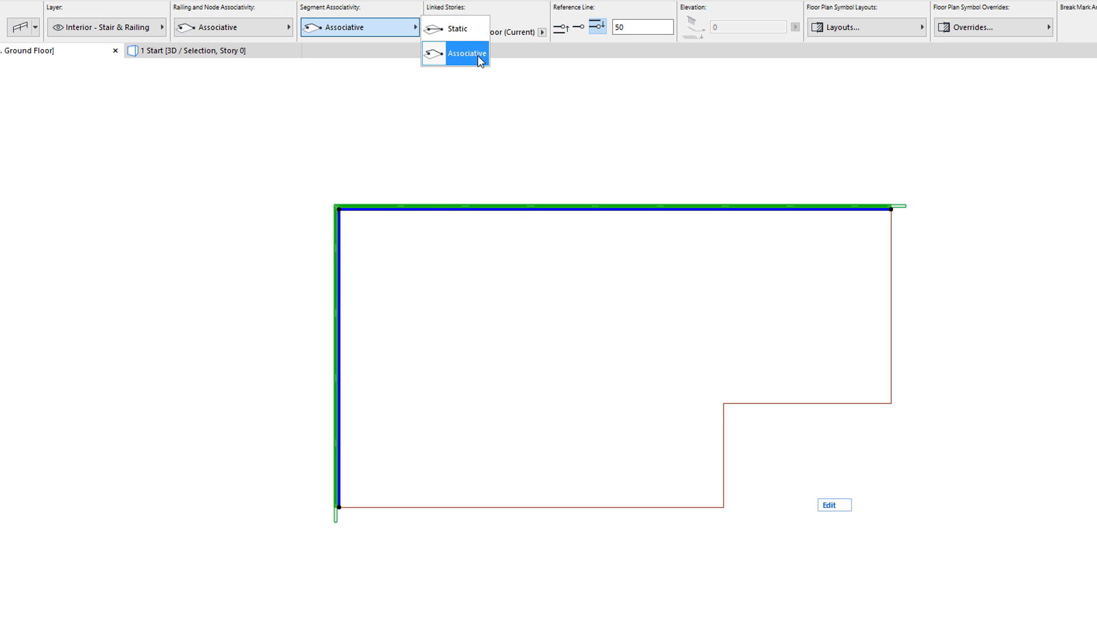
click(482, 26)
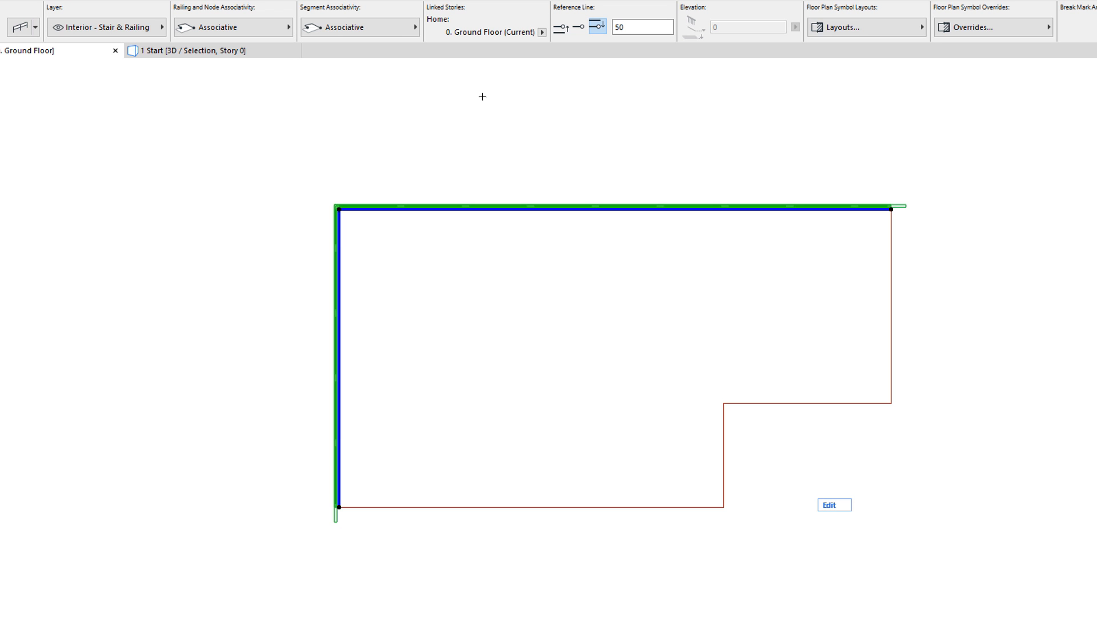
click(404, 32)
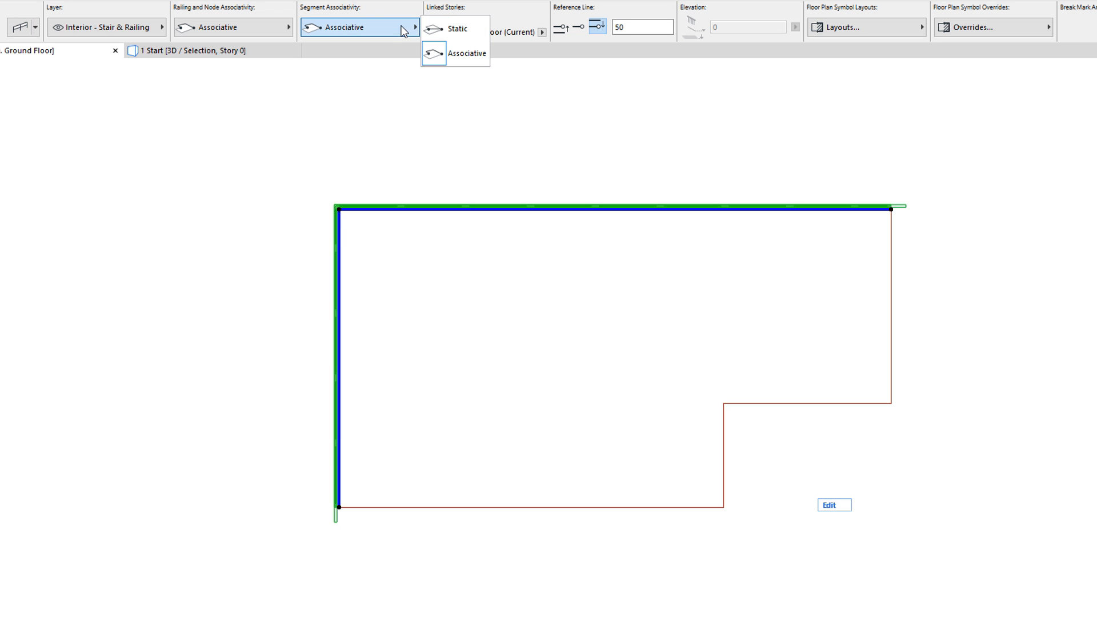
click(467, 54)
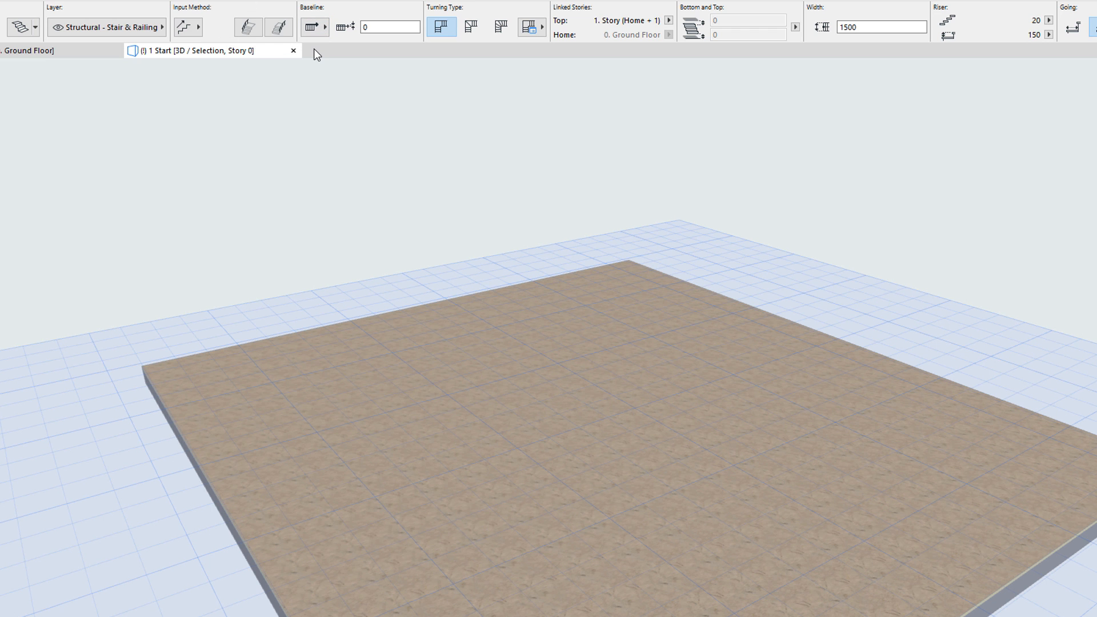
- Draw a stair with railings on both sides on the slab in two legs, 4000 mm at 0° and 2500 mm at 90°
click(278, 29)
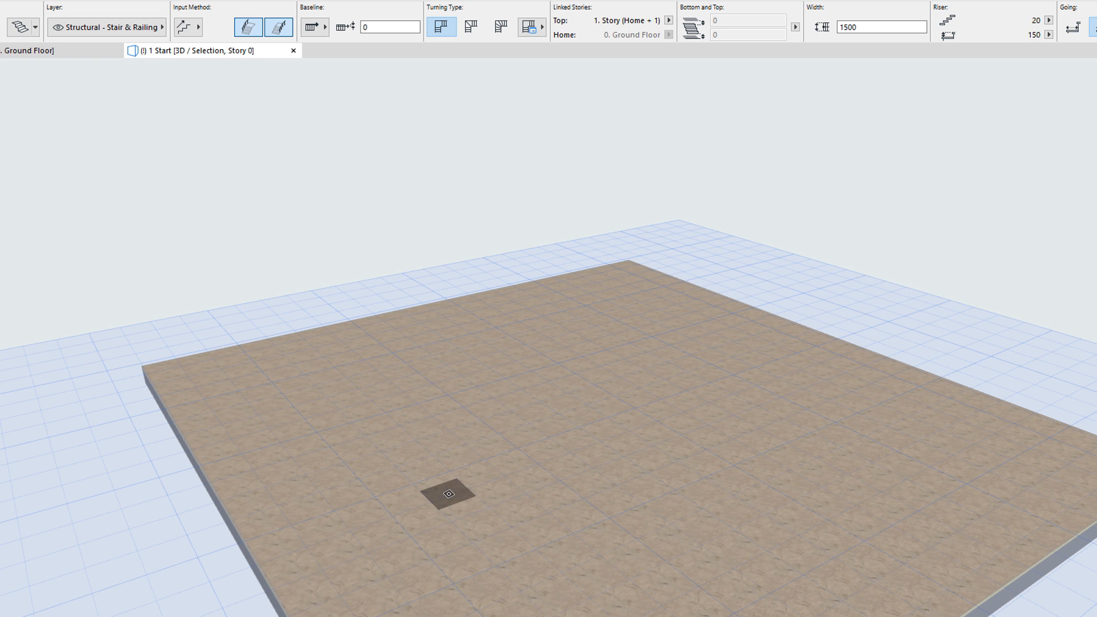
click(468, 525)
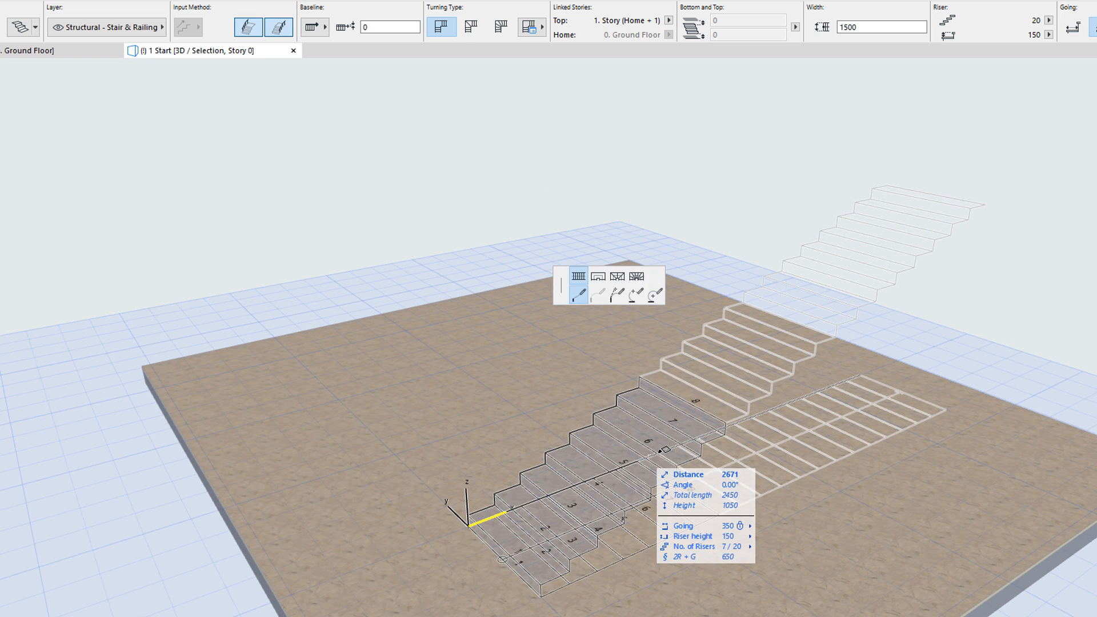
text(4000)
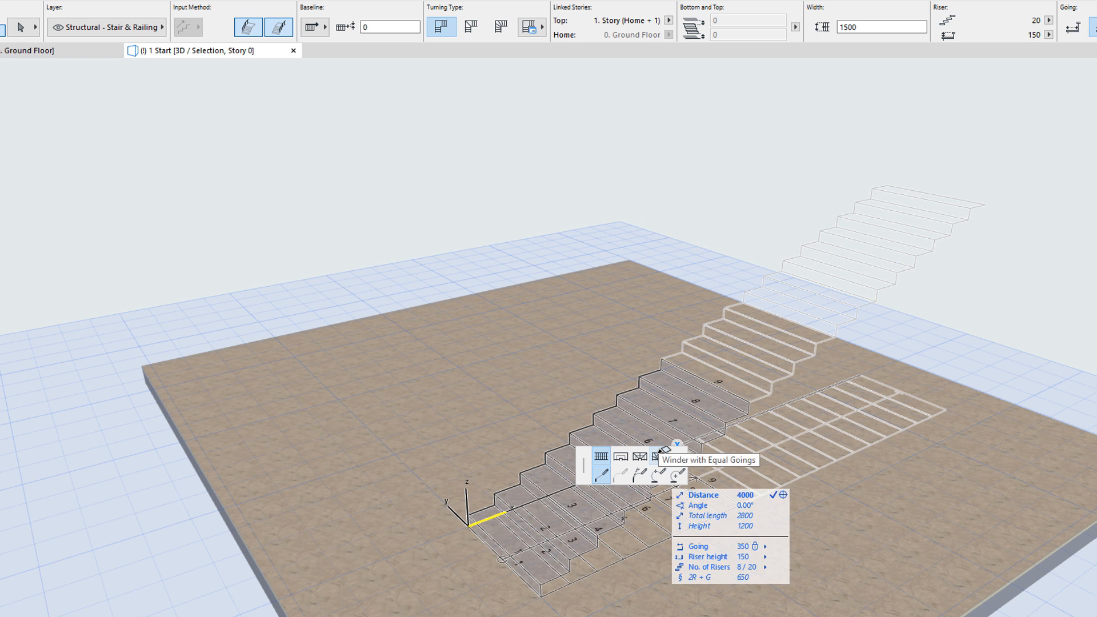
key(Return)
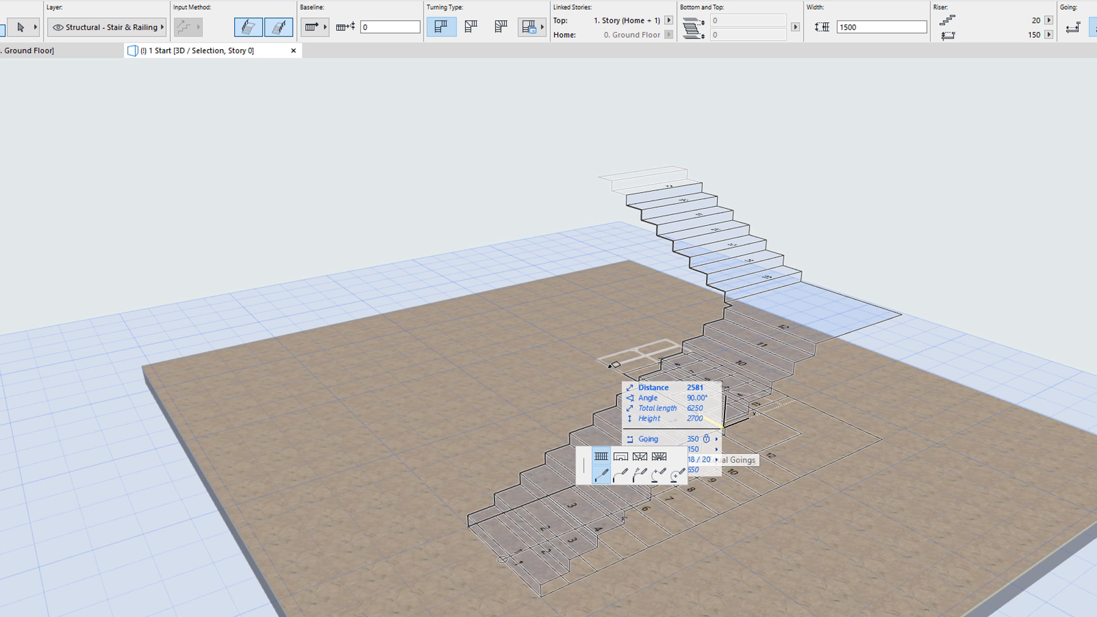
text(2500)
key(Return)
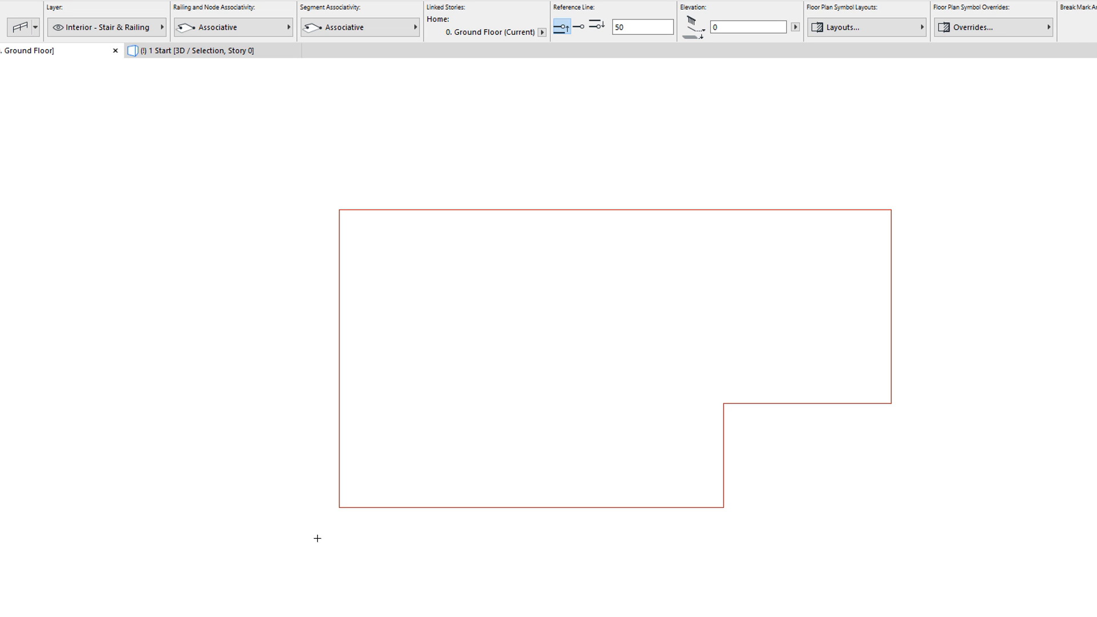
- Draw an associative railing along the slab's lower stepped edges, flipping its side before placing it outside the slab, and check it by selecting it
click(340, 507)
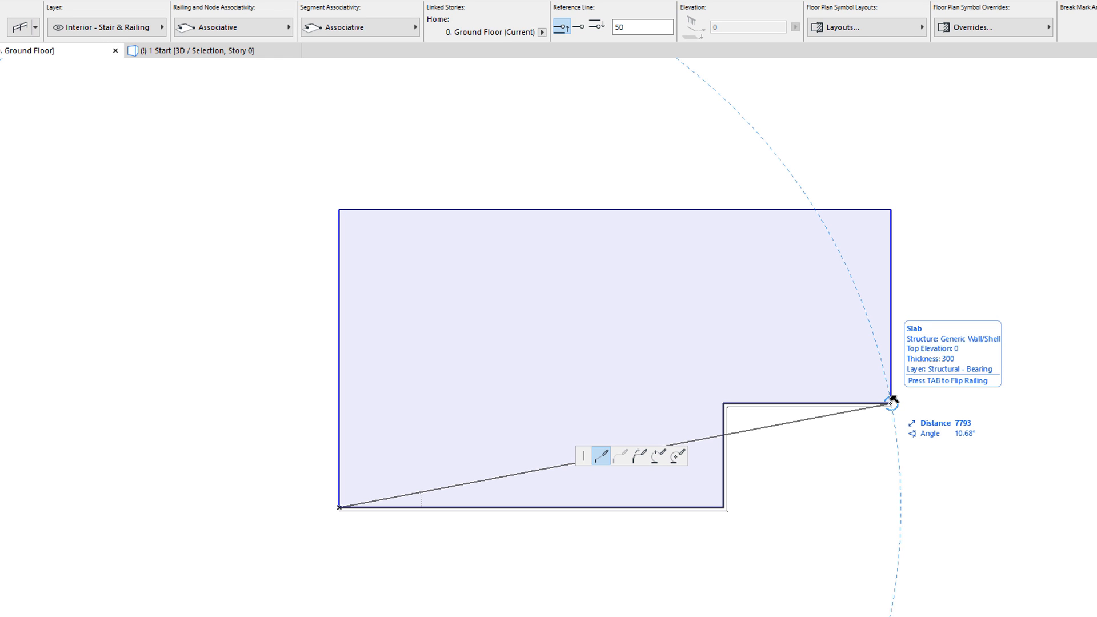
key(Tab)
key(Tab)
key(Tab)
key(Tab)
double_click(892, 403)
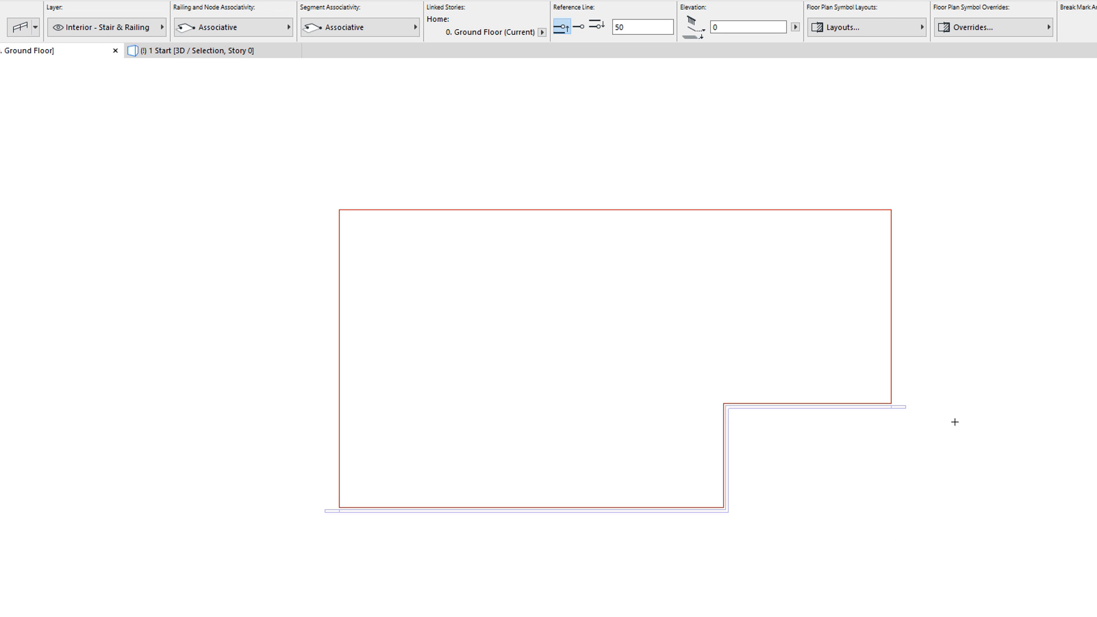
click(903, 407)
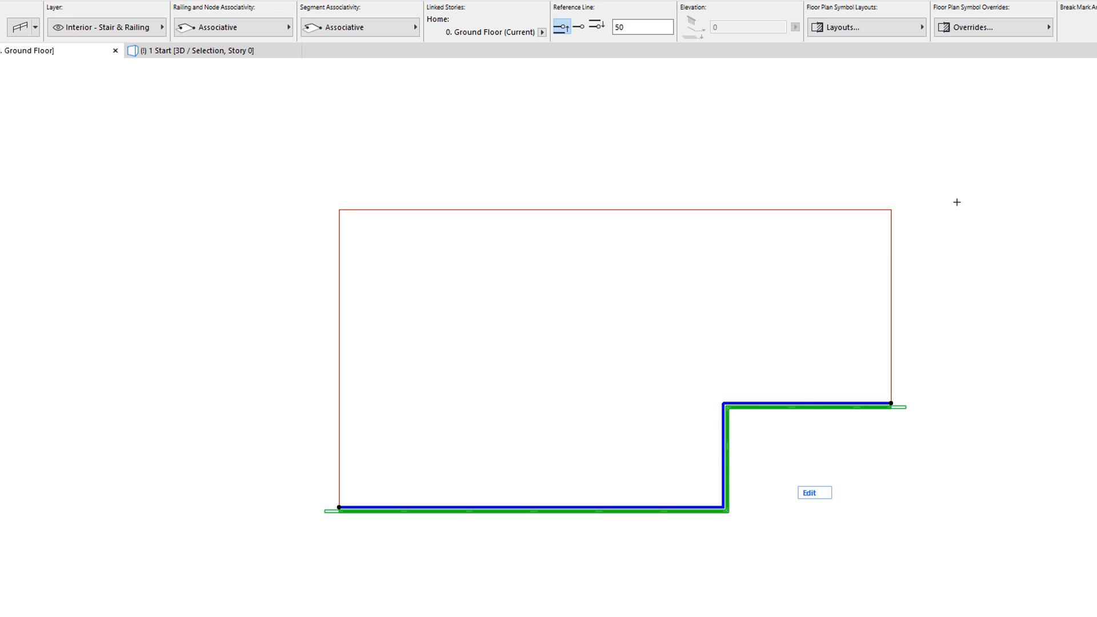
key(Escape)
- Draw a railing with node associativity Static along the slab's upper edge, from its right corner to its left corner
click(251, 34)
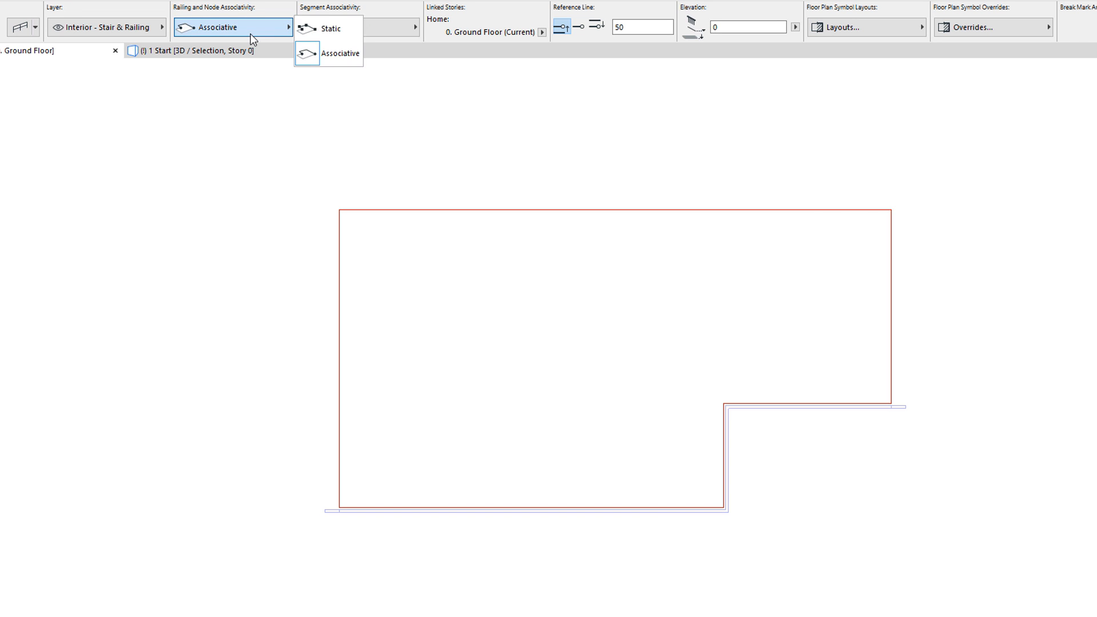
click(320, 31)
click(890, 210)
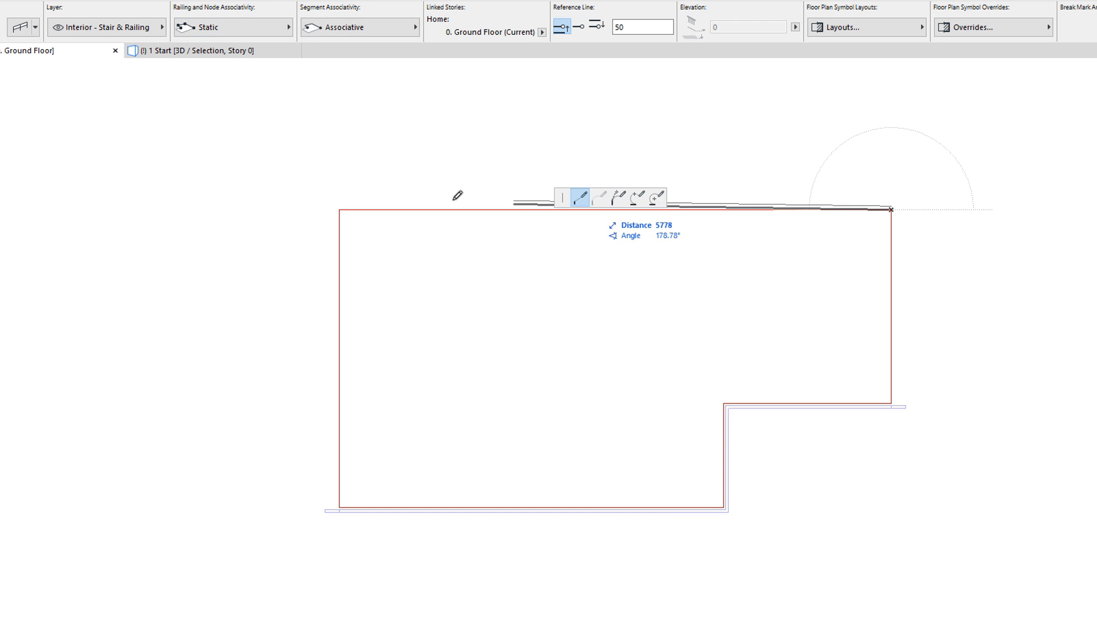
double_click(341, 209)
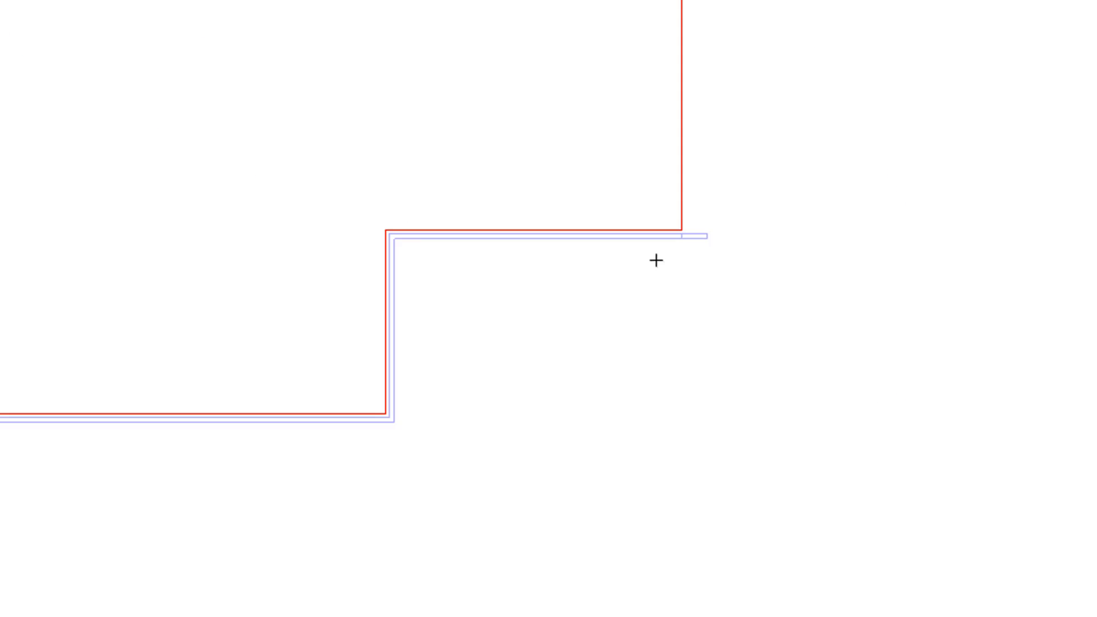
- Select the associative lower railing and the static upper railing together to compare their node markers, and clear the selection
click(705, 243)
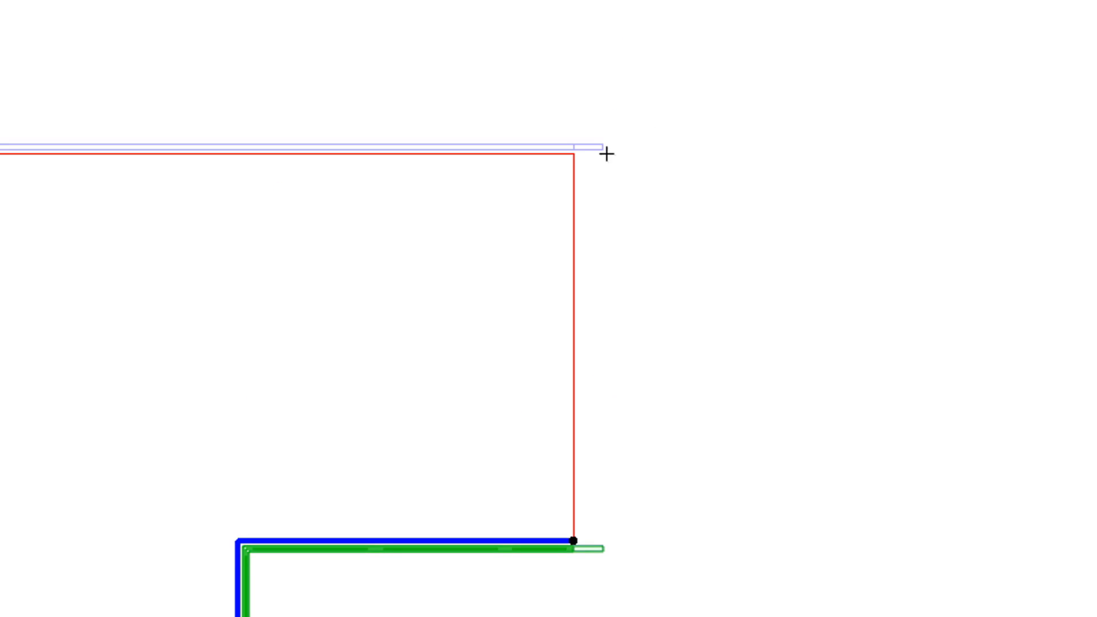
click(584, 314)
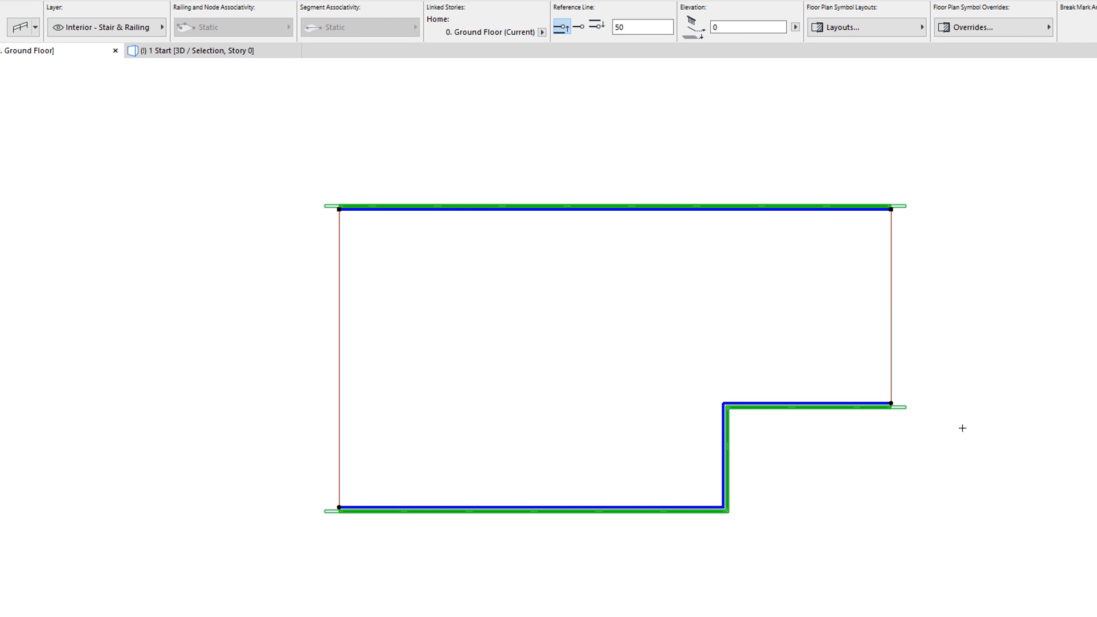
key(Escape)
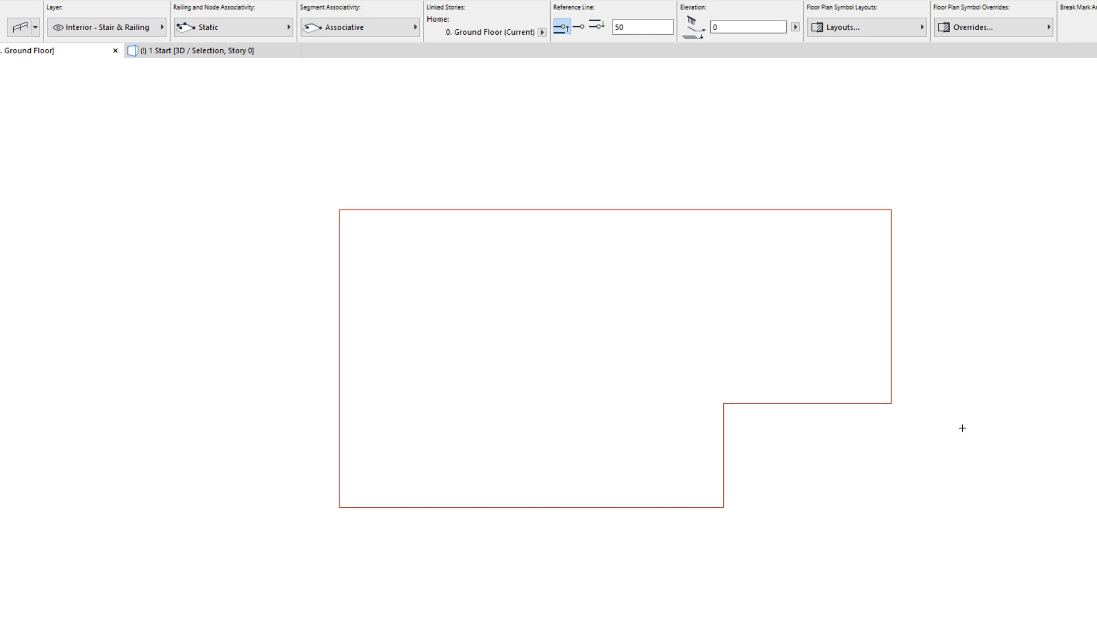
- Draw an associative railing along the slab's left and upper edges with an extra node about 2066 mm up the left edge, and check its nodes
click(272, 29)
click(322, 53)
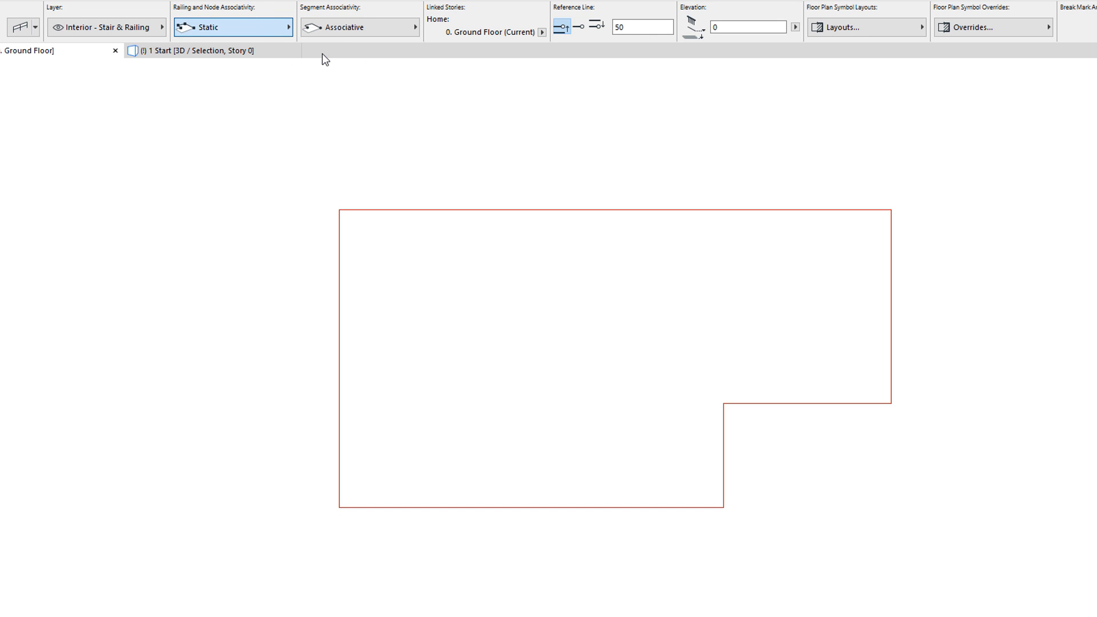
click(339, 507)
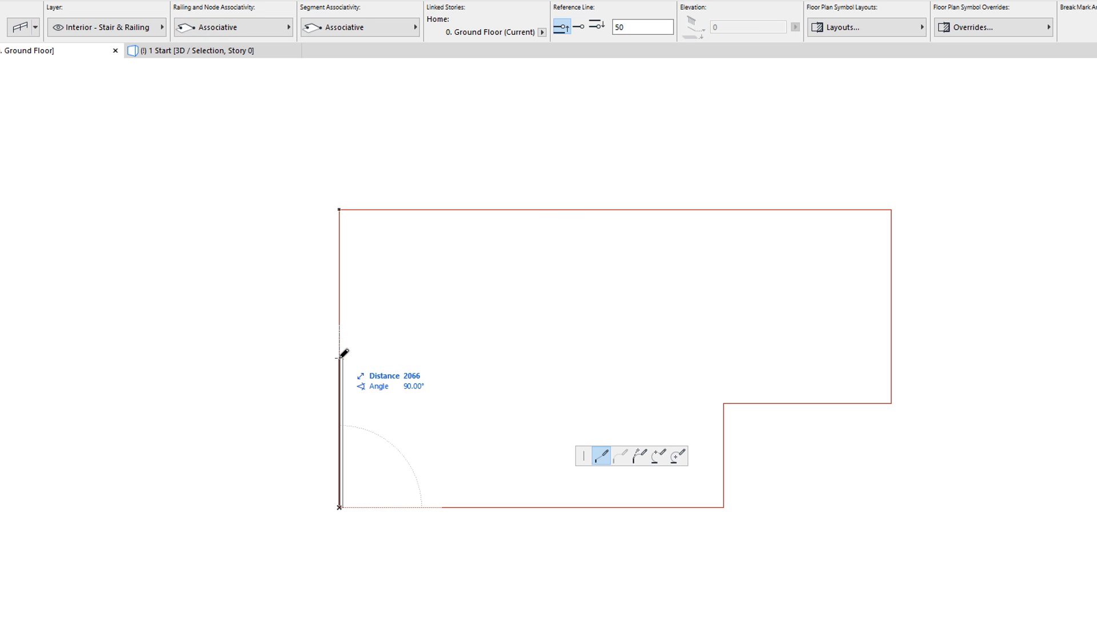
click(339, 210)
double_click(892, 210)
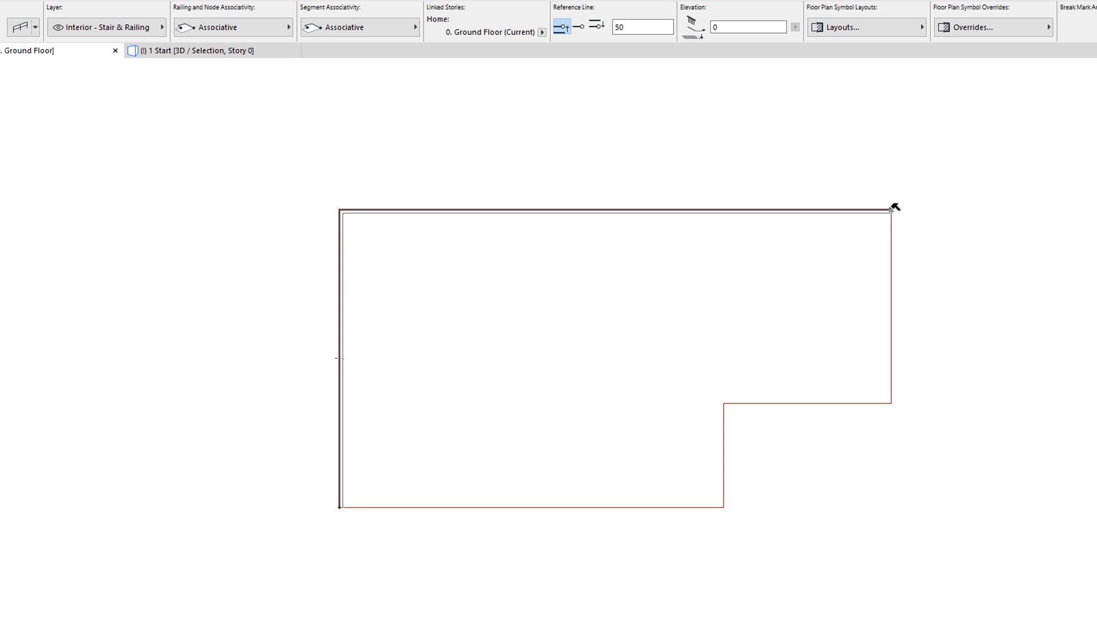
shift+click(905, 213)
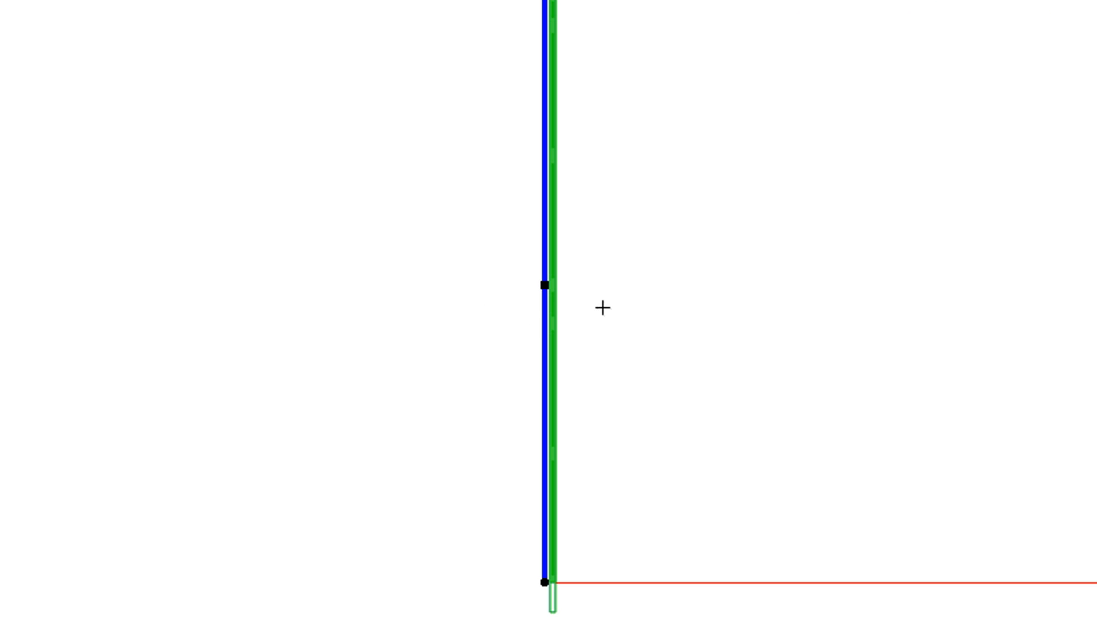
click(449, 314)
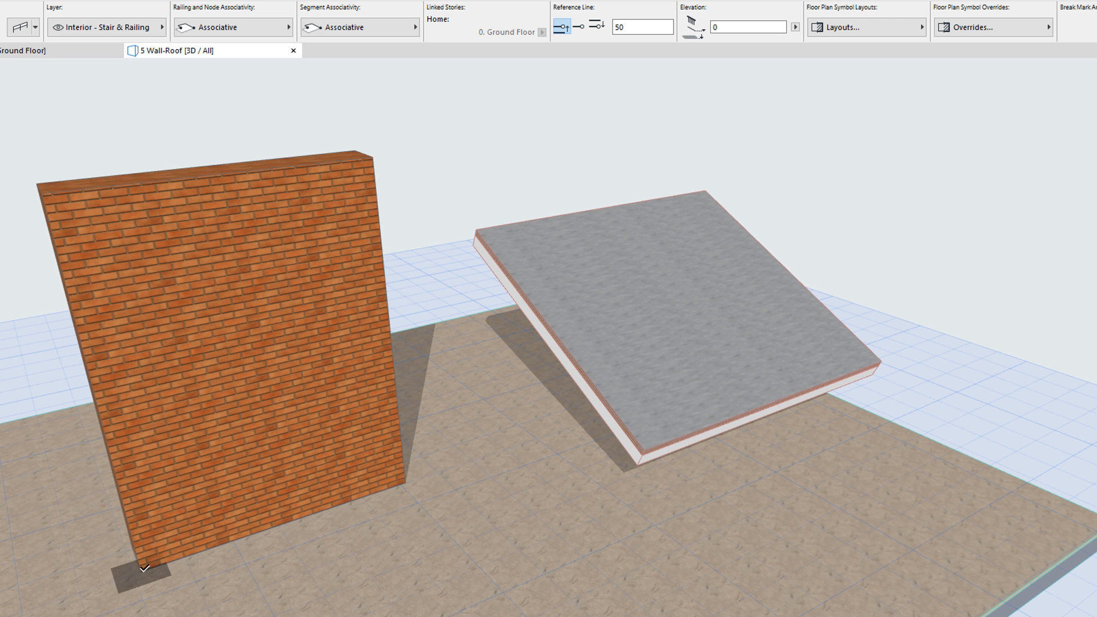
- Draw an associative railing along the brick wall's base and another, with the reference line on the opposite side, along the roof's left and rear edges
click(144, 570)
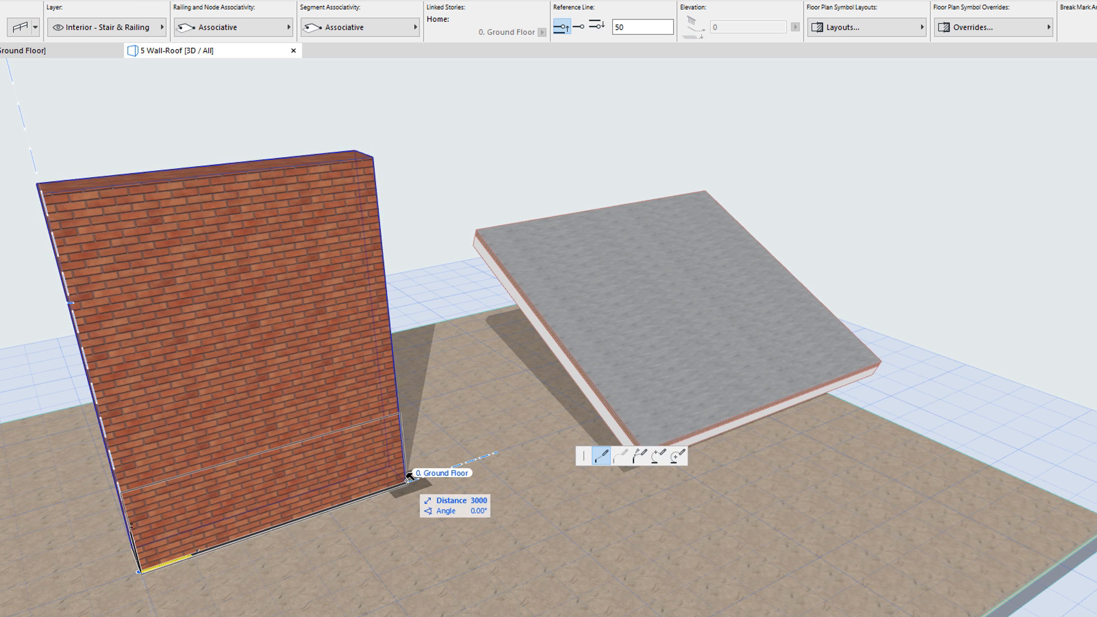
double_click(408, 477)
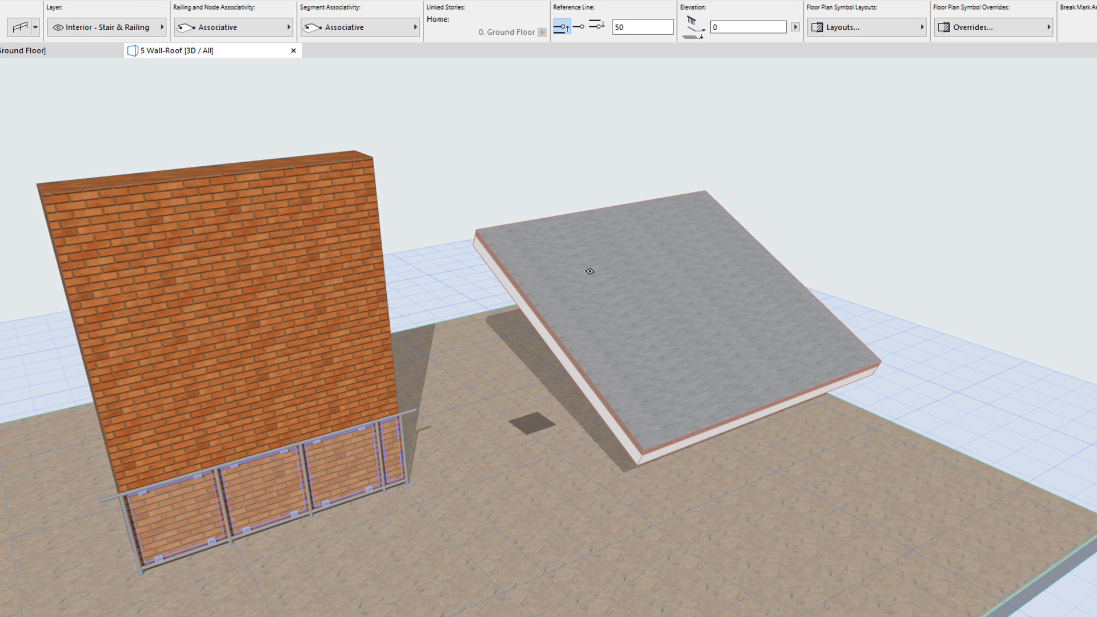
click(597, 26)
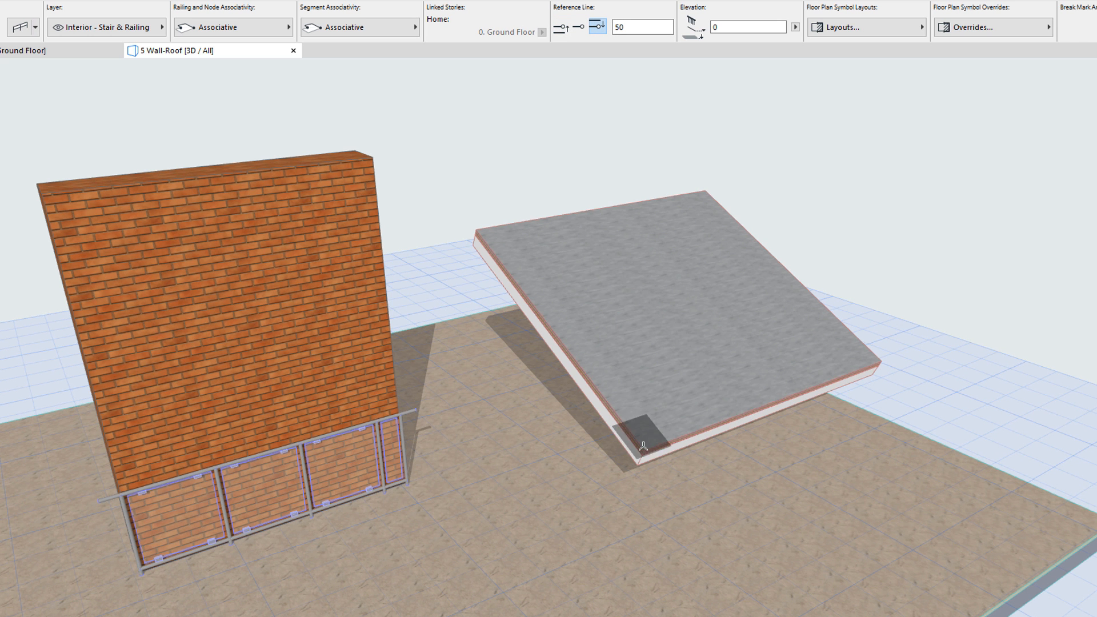
click(644, 448)
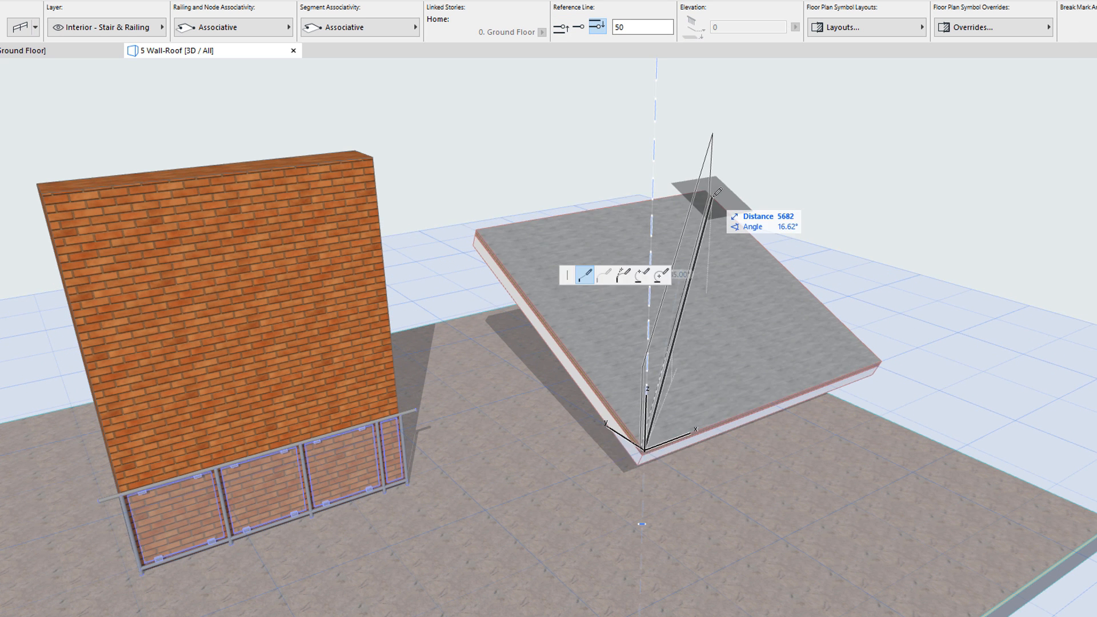
double_click(708, 184)
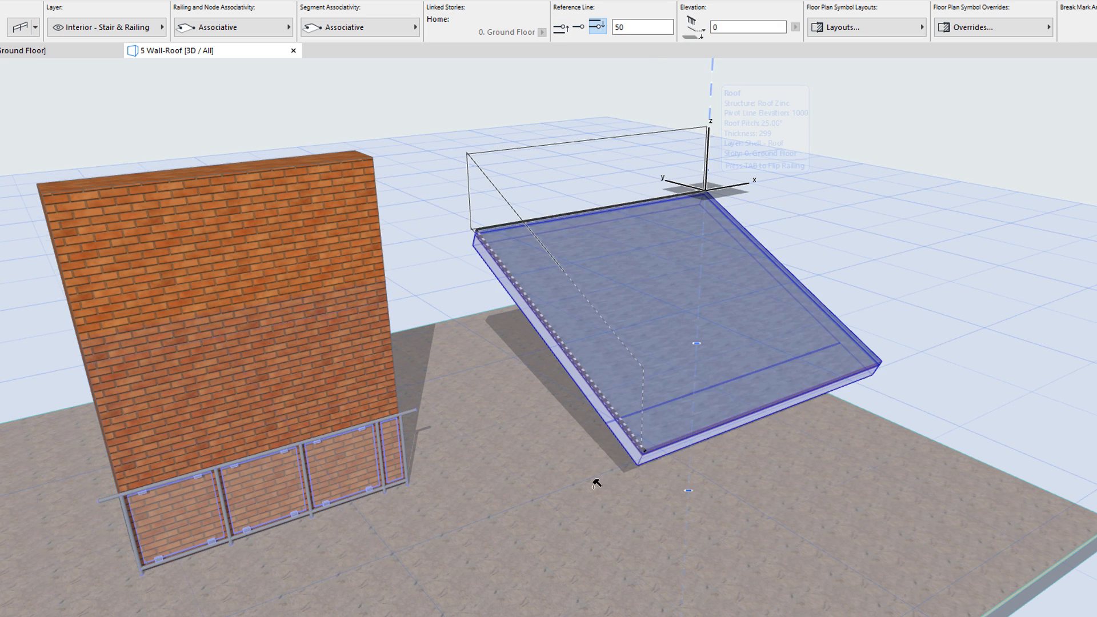
- Move the roof and the brick wall together sideways across the ground slab, and clear the selection
click(609, 344)
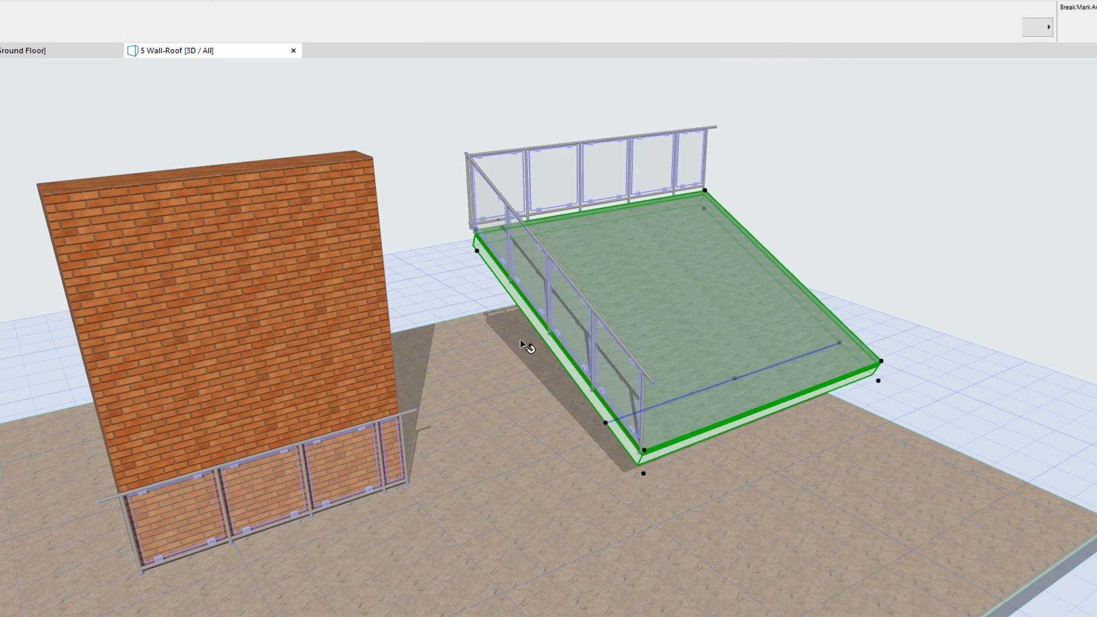
shift+click(312, 320)
key(ctrl+d)
click(277, 559)
click(606, 569)
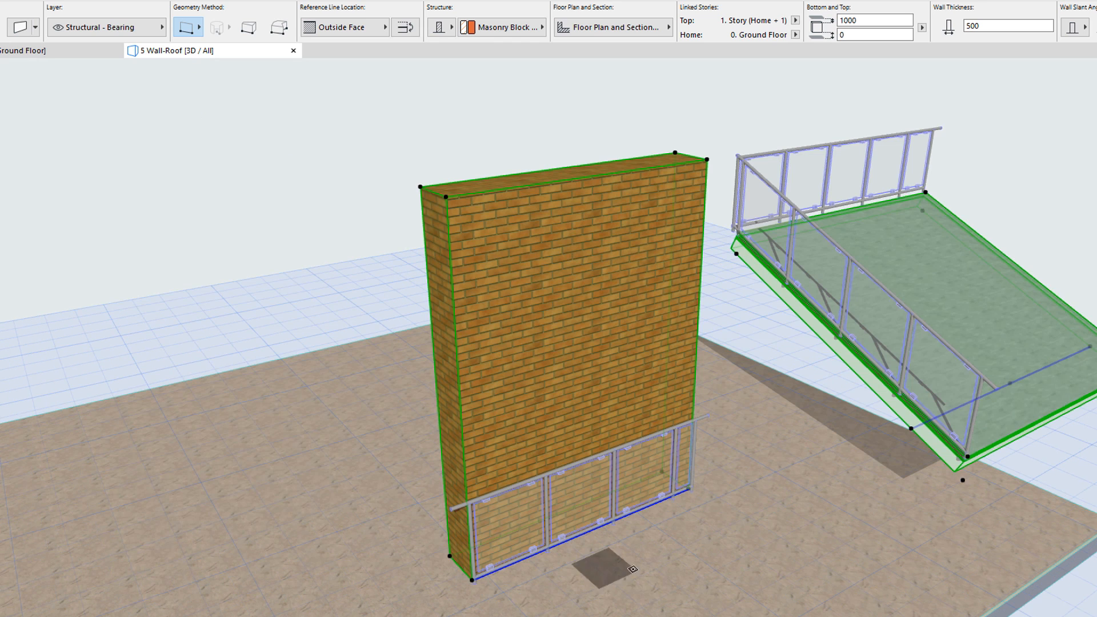
key(Escape)
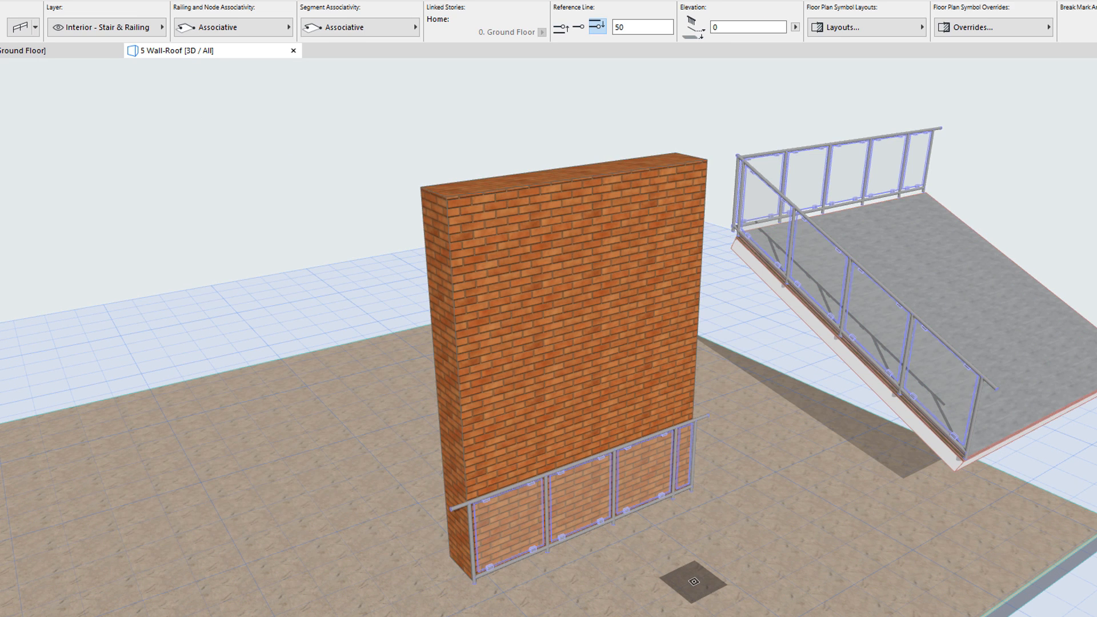